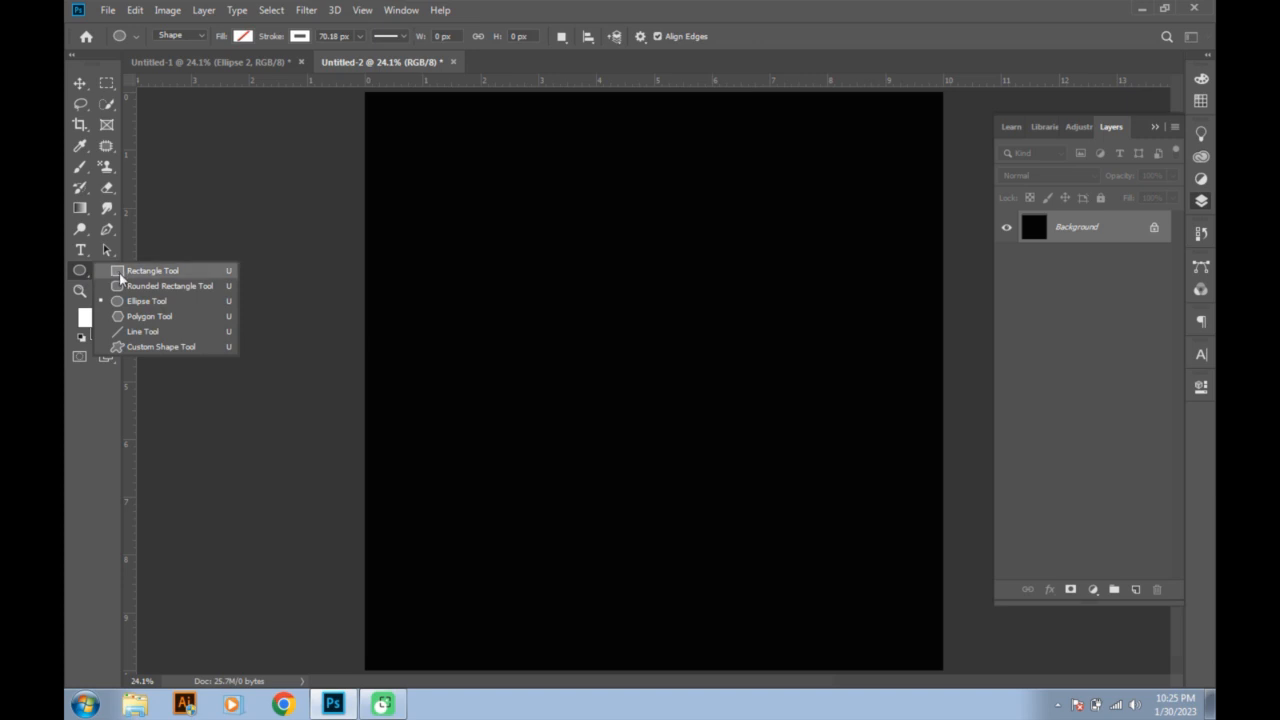
- Draw a rectangle about 1835 by 1851 px in the middle of the black canvas and round all its corners to 216 px
left_click_drag(475, 183, 522, 220)
mouse_move(622, 325)
left_mouse_down()
mouse_move(757, 471)
mouse_move(831, 526)
mouse_move(828, 540)
left_mouse_up()
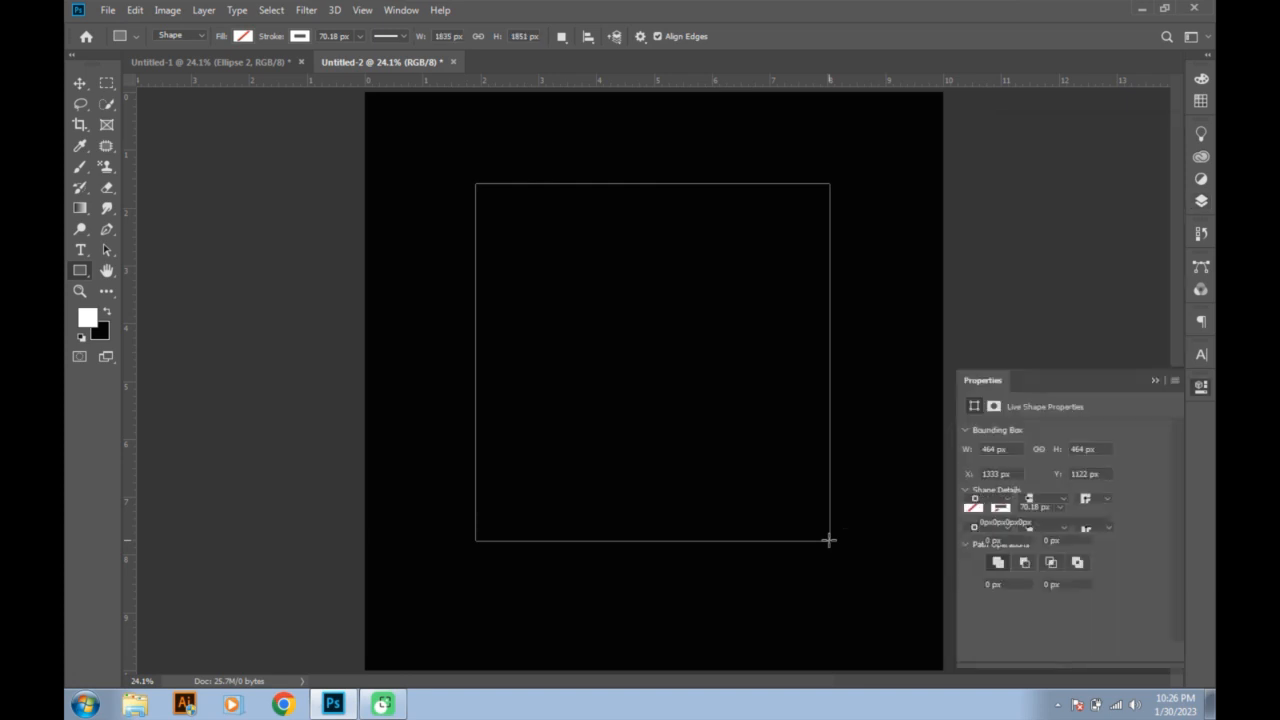
left_click_drag(971, 550, 1086, 660)
left_click_drag(966, 543, 1020, 605)
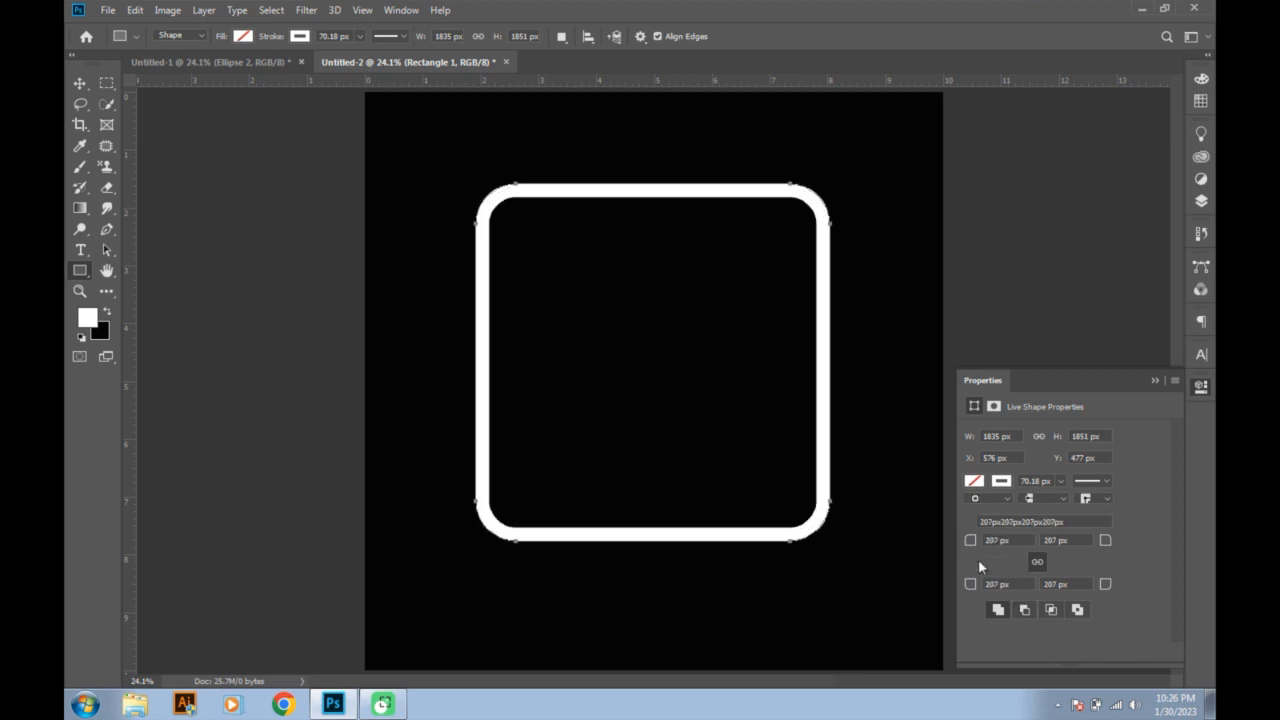
left_click_drag(969, 543, 1013, 601)
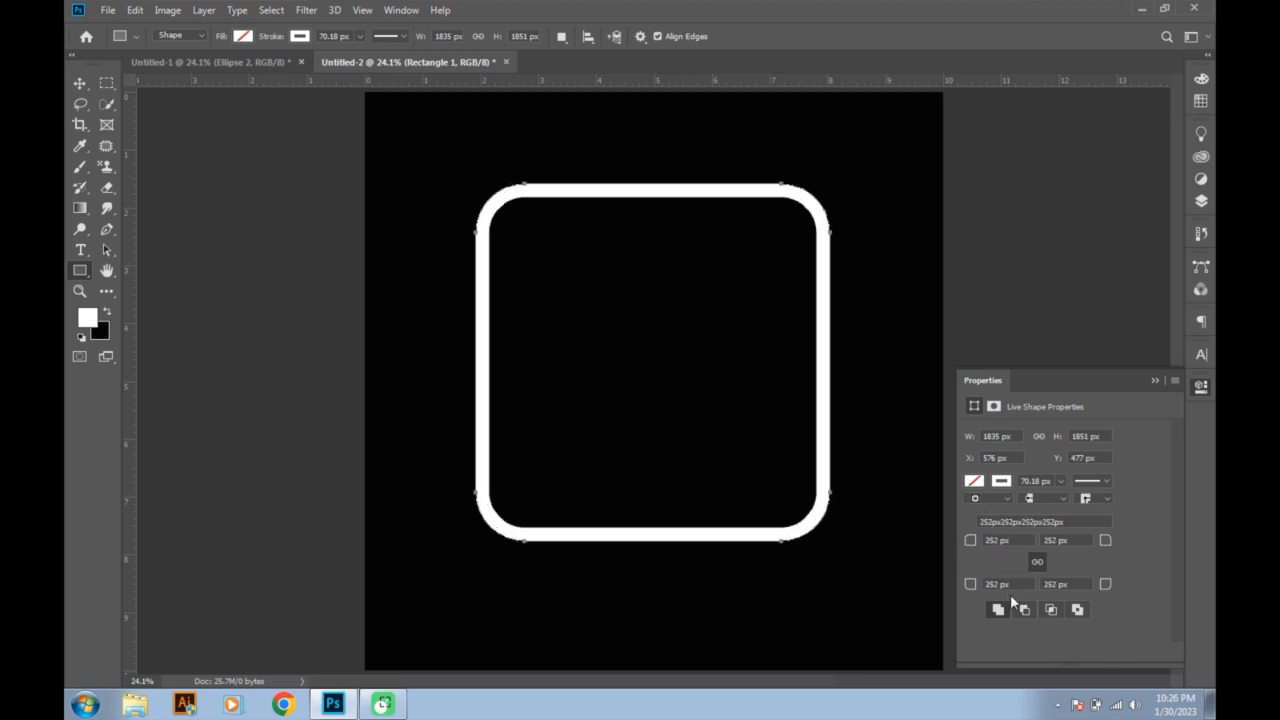
left_click_drag(972, 543, 958, 490)
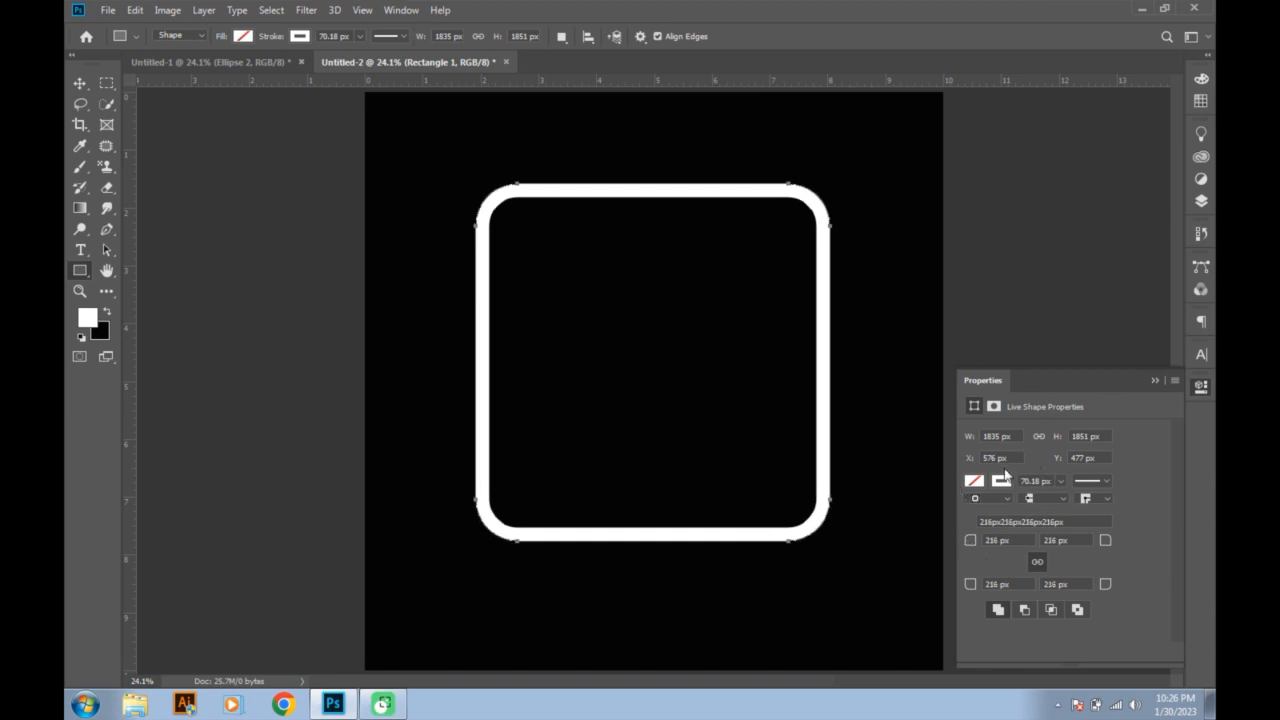
- Change the rounded rectangle's stroke from white to cyan and move the shape slightly to the right
left_click(1001, 483)
left_click(1021, 533)
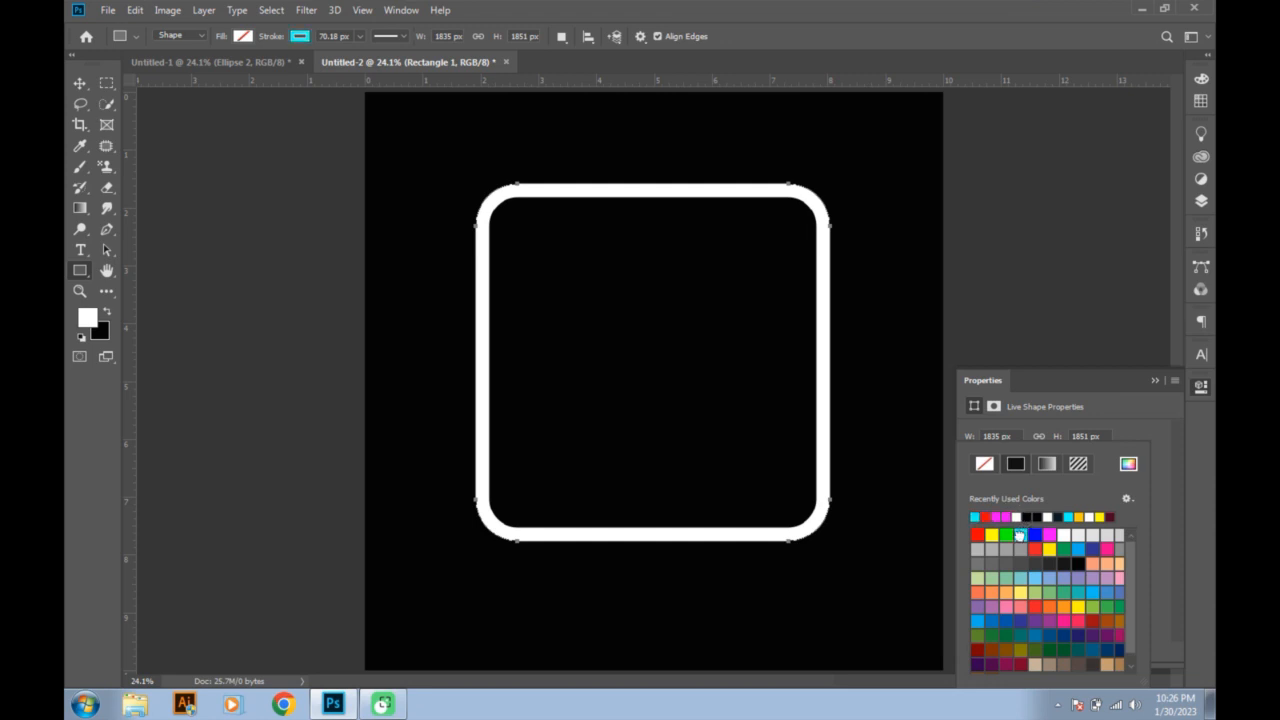
left_click(80, 83)
left_click_drag(729, 196, 738, 196)
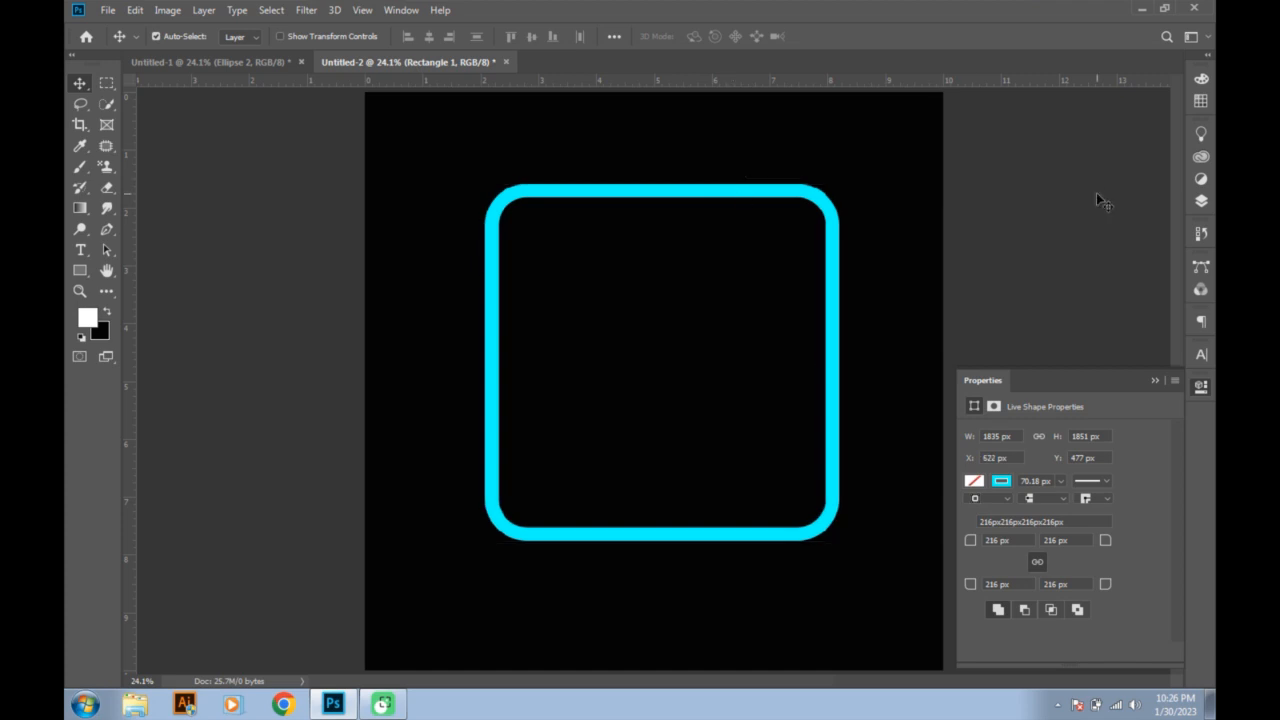
- Add an Outer Glow layer style to the cyan rectangle with the glow color 00fffc
left_click(1202, 201)
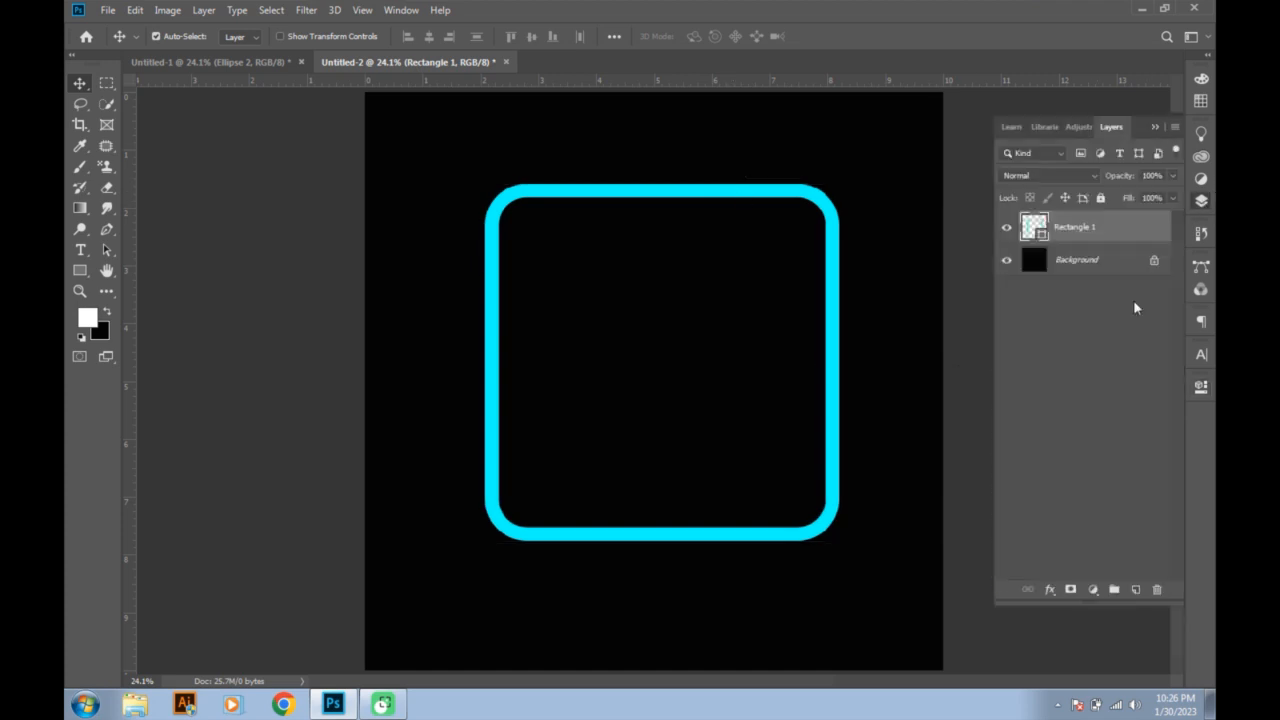
left_click(1050, 589)
left_click(1085, 433)
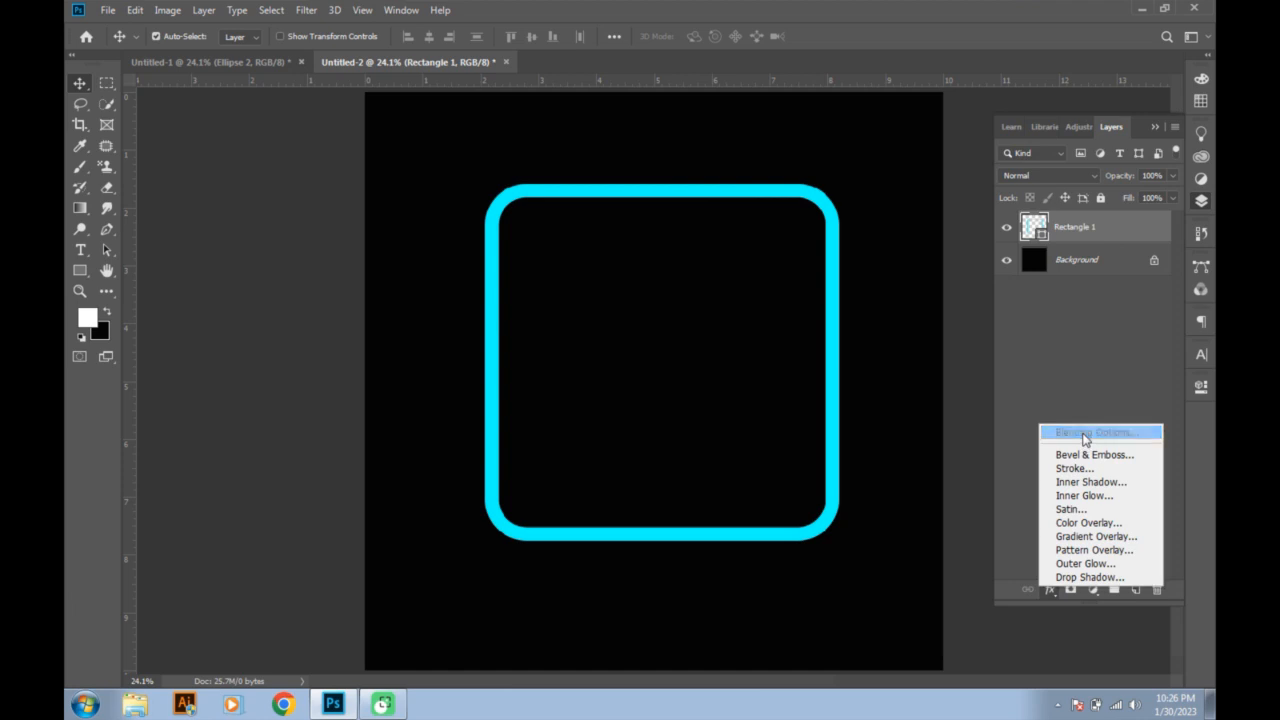
left_click_drag(884, 308, 989, 236)
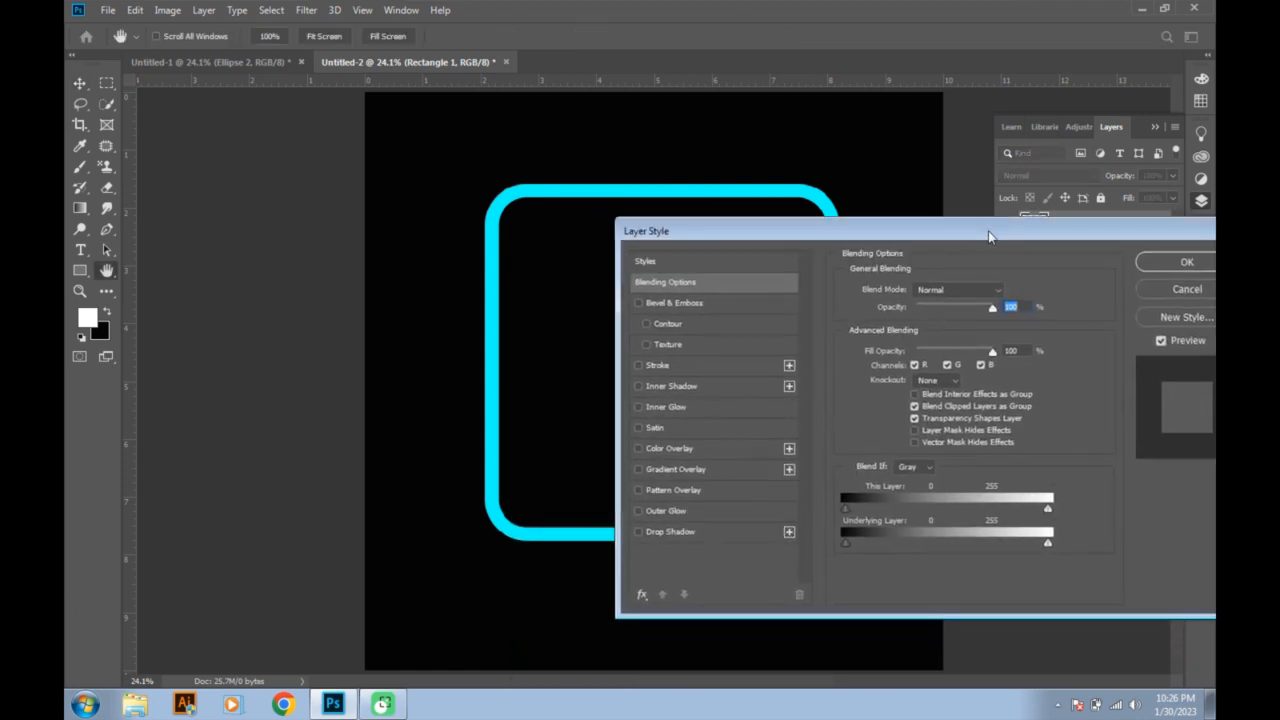
left_click(711, 512)
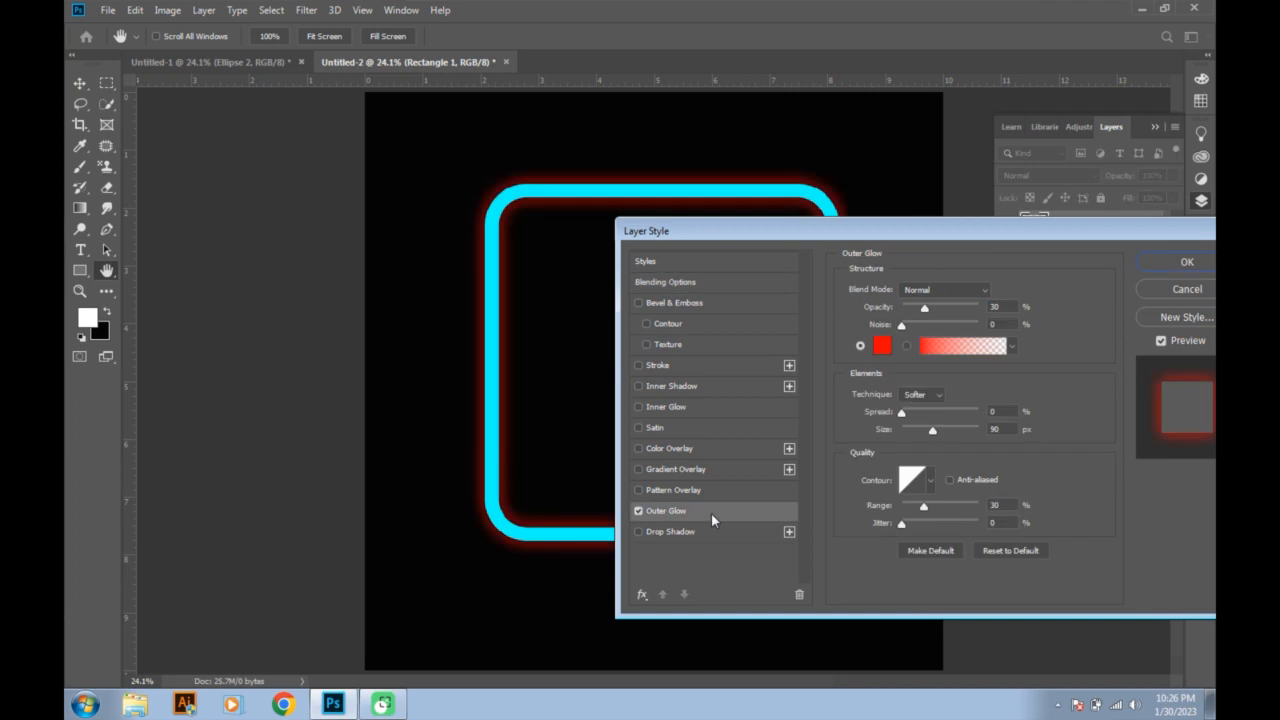
left_click(880, 347)
left_click(648, 272)
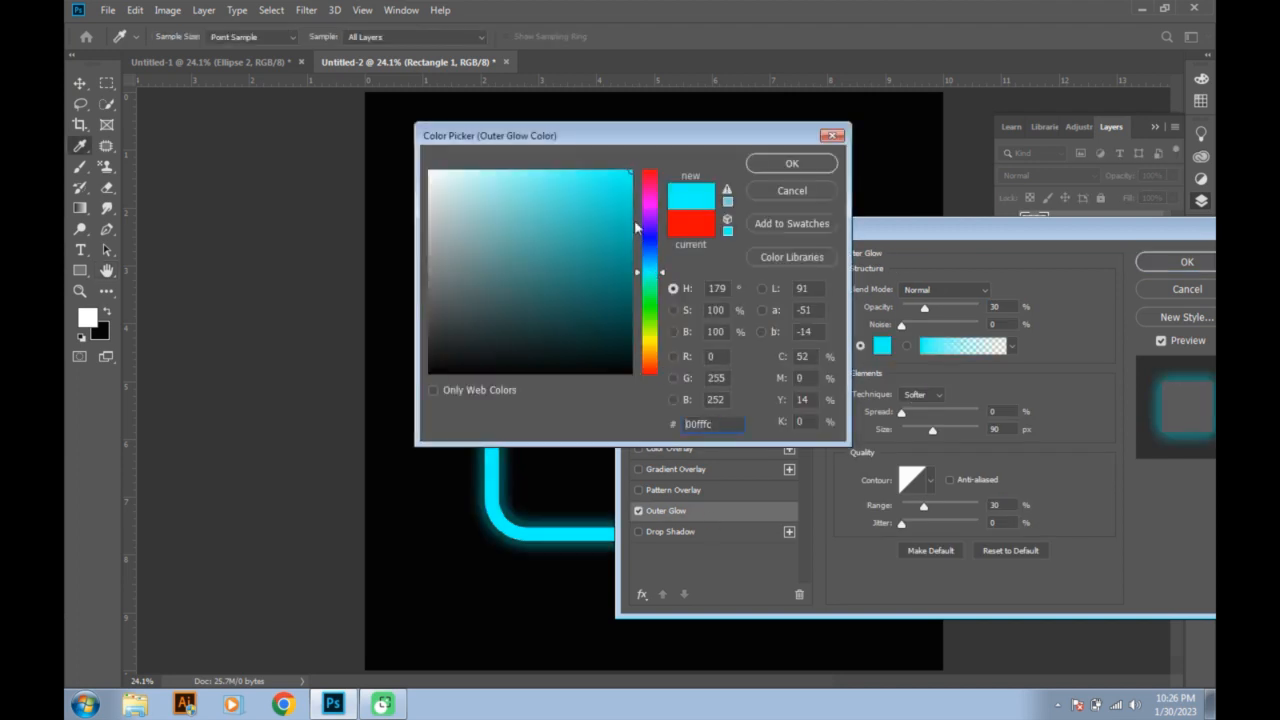
left_click(768, 164)
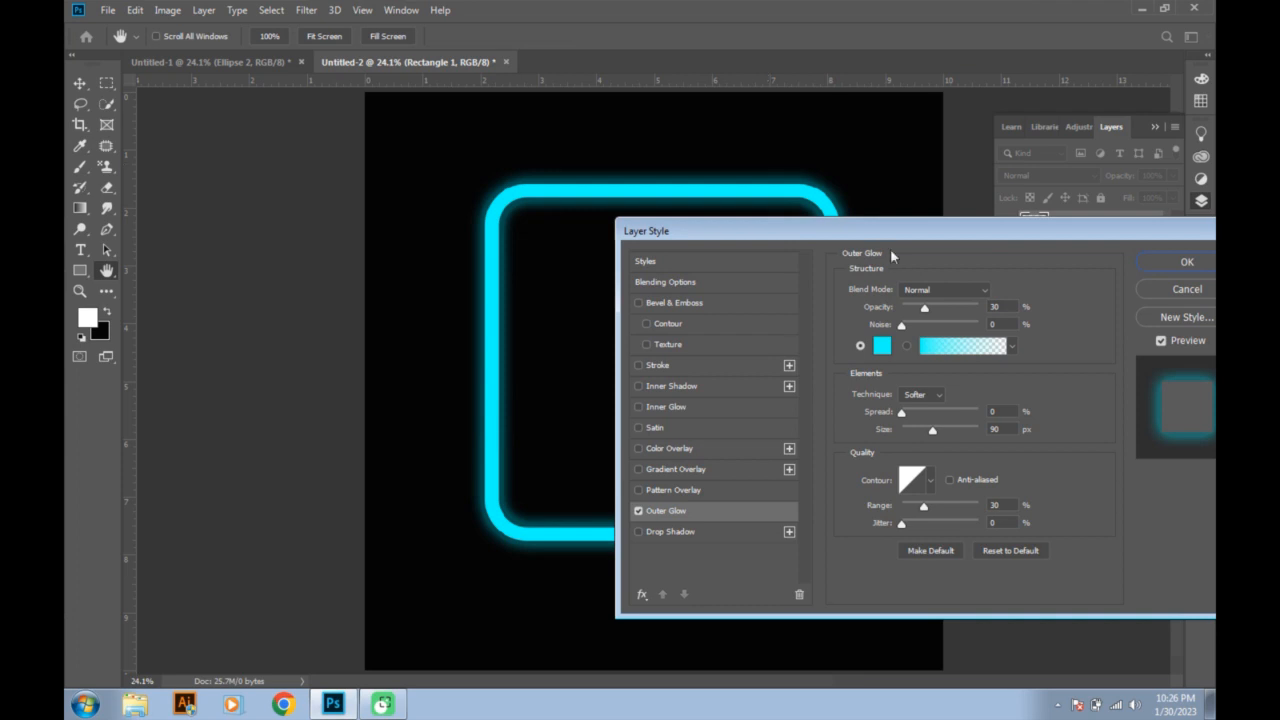
left_click(1167, 264)
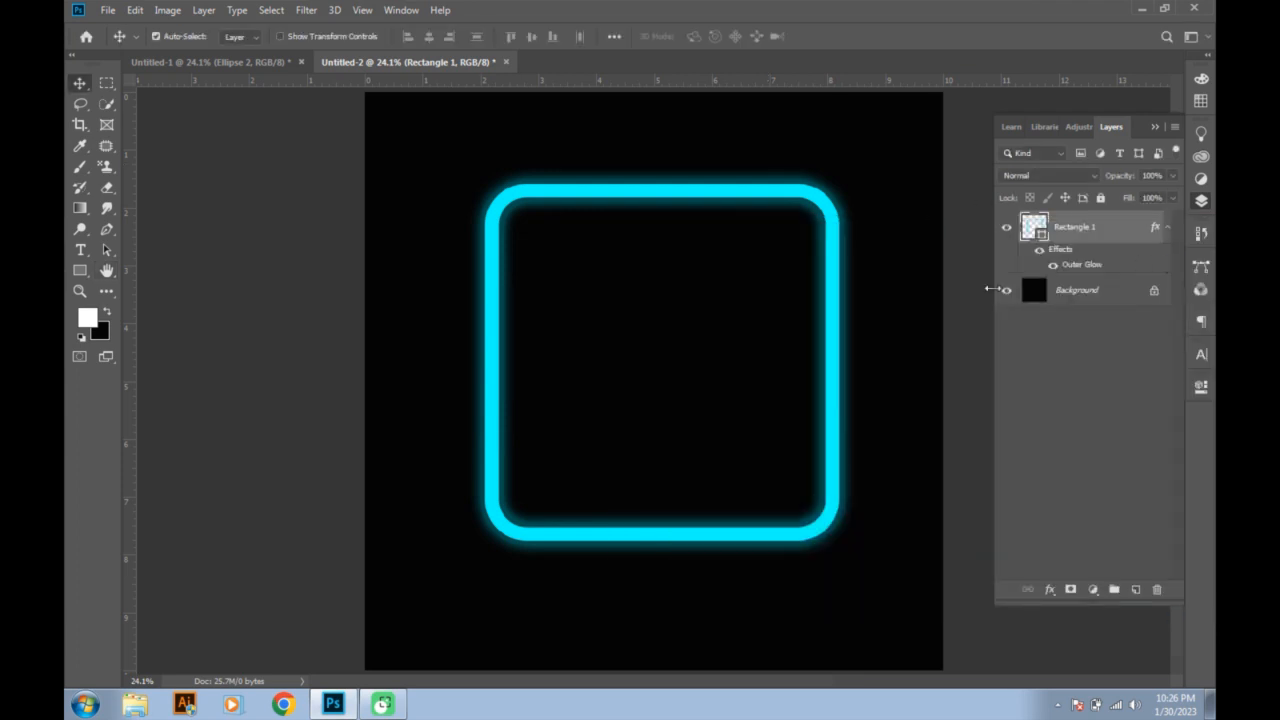
- Duplicate the glowing rectangle layer and scale the copy down to about 78% around its center
left_click_drag(1134, 228, 1136, 589)
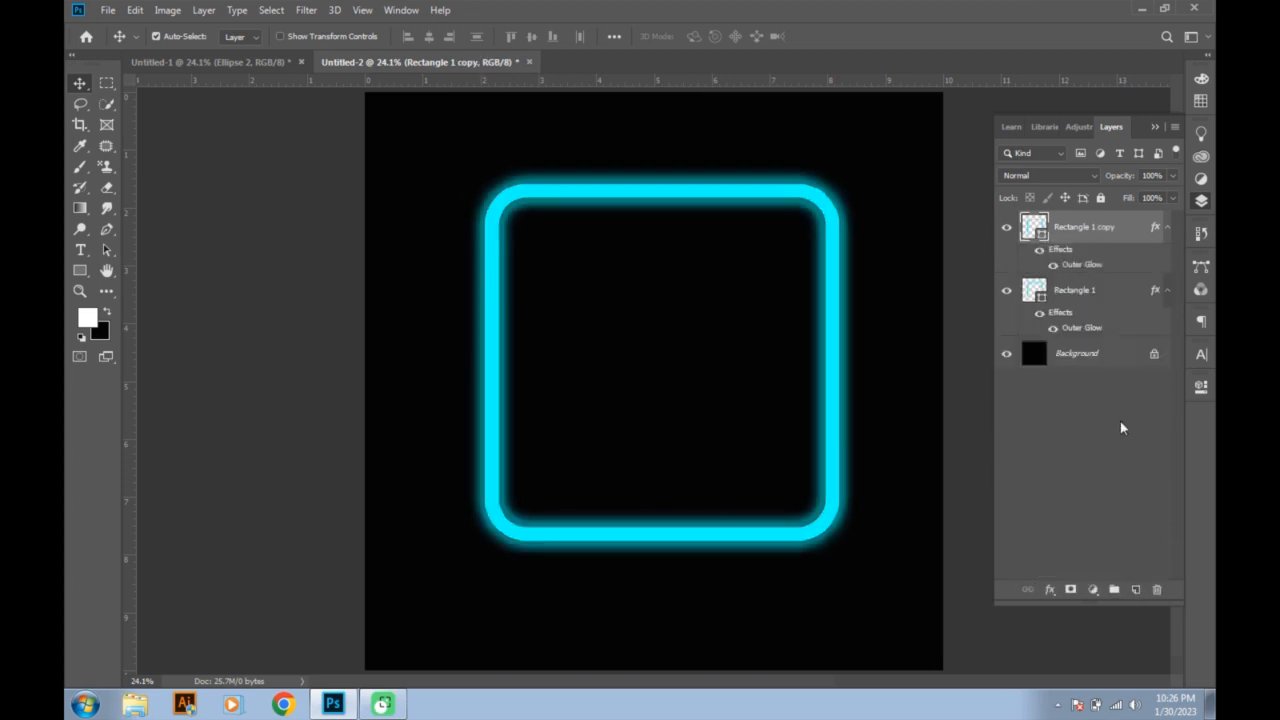
key("ctrl+t")
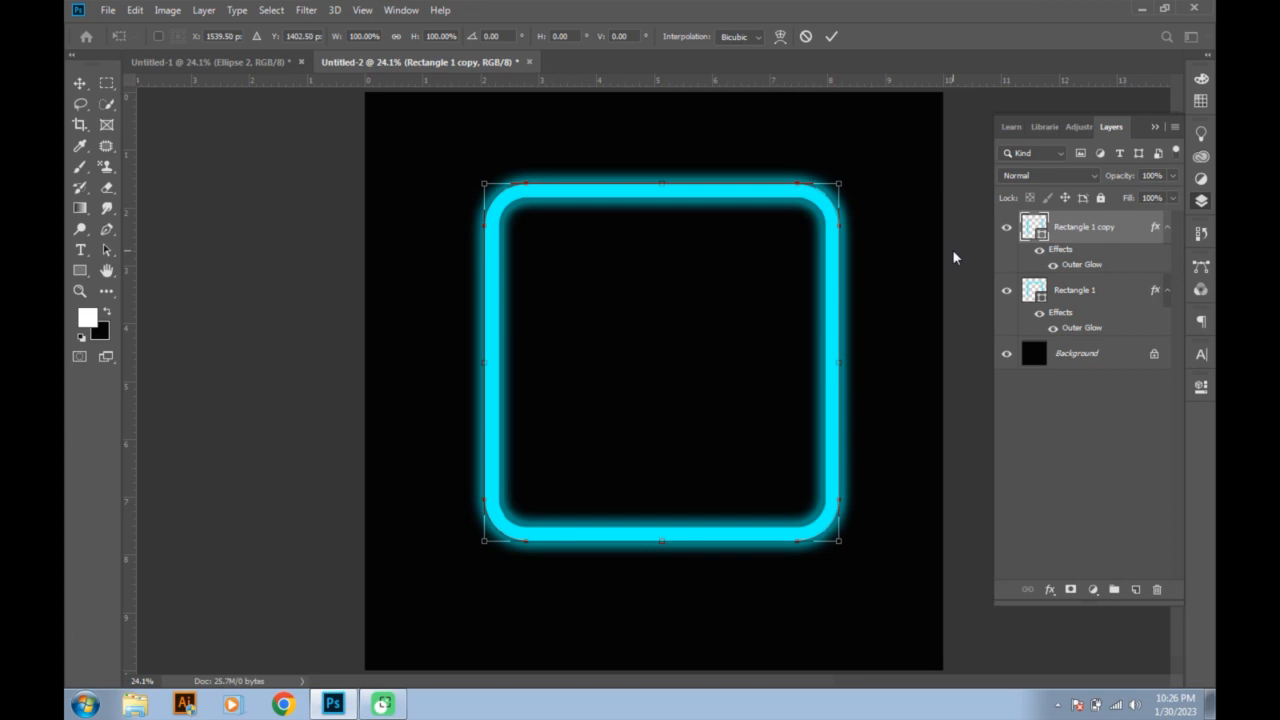
left_click_drag(840, 182, 804, 226)
key("Return")
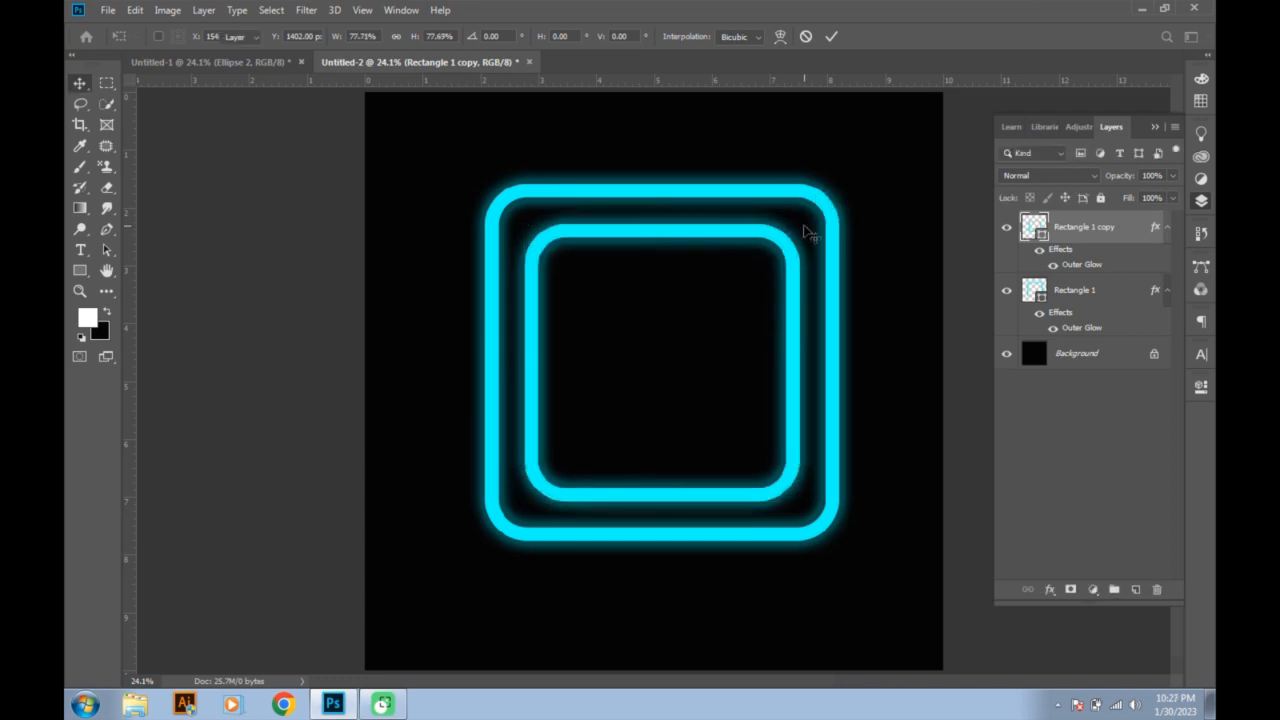
- Change the stroke color of the smaller inner rectangle to magenta
left_click(1202, 387)
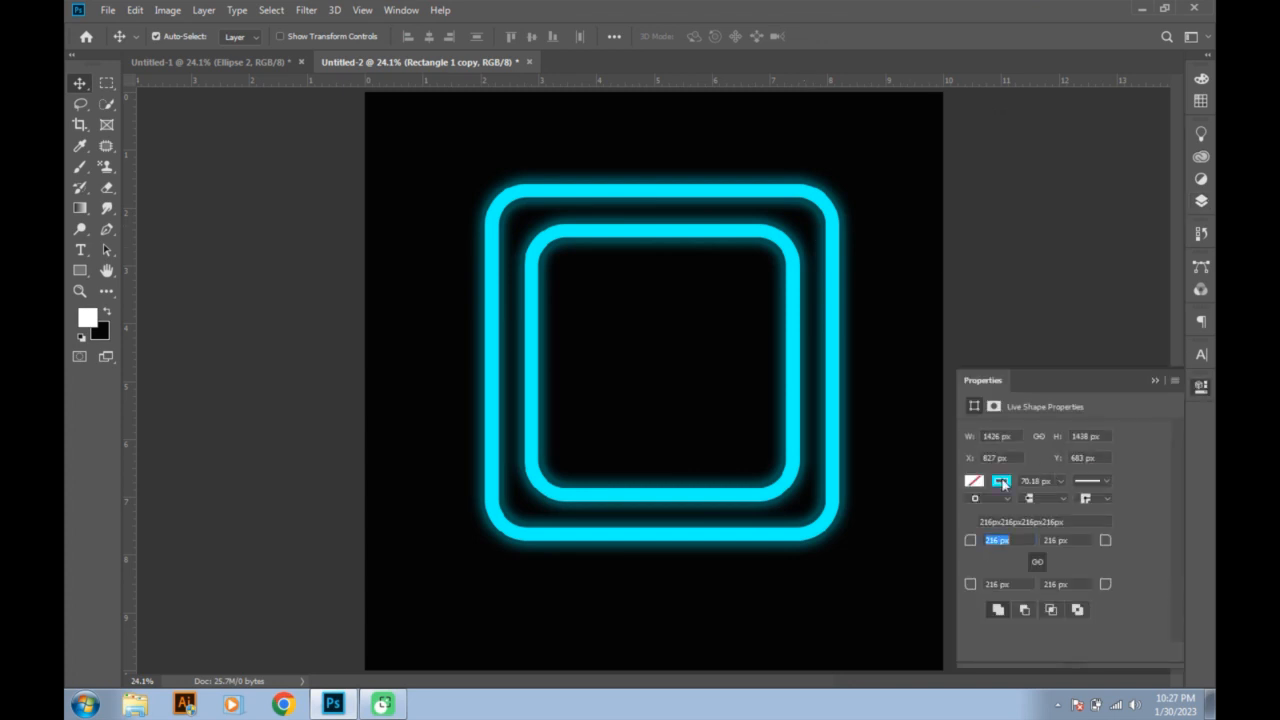
left_click(1002, 482)
left_click(1009, 515)
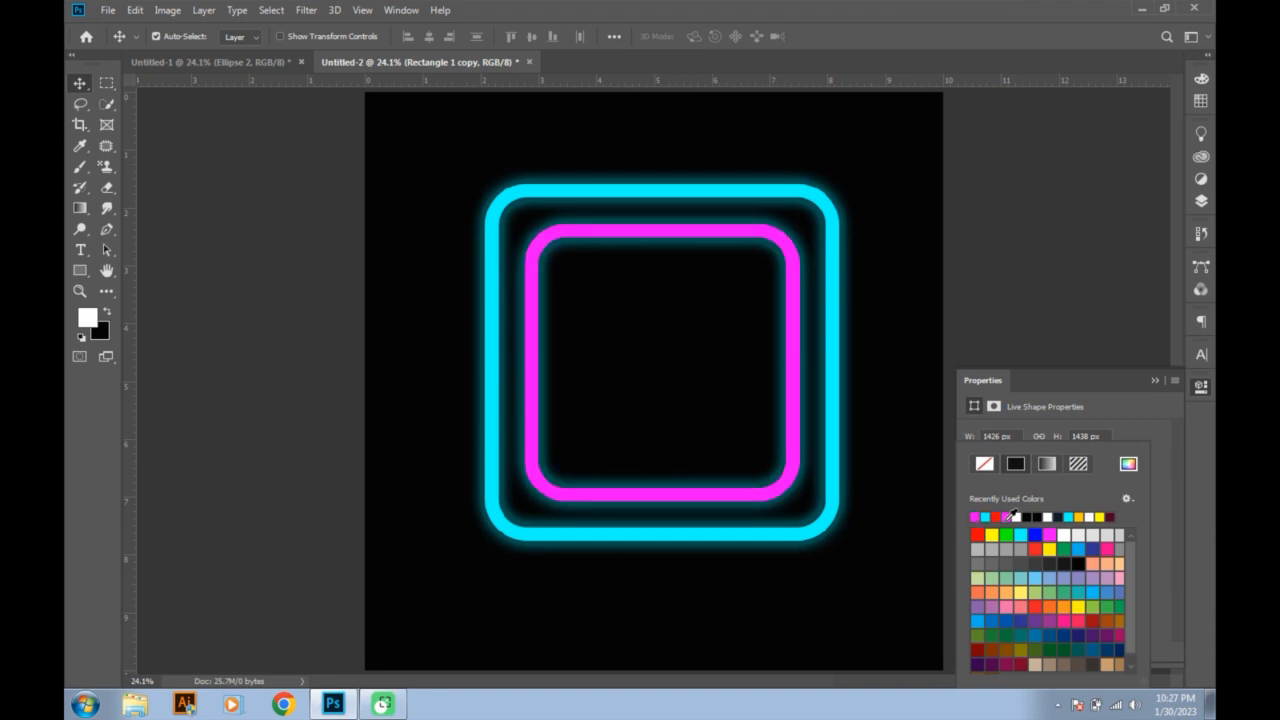
left_click(1156, 381)
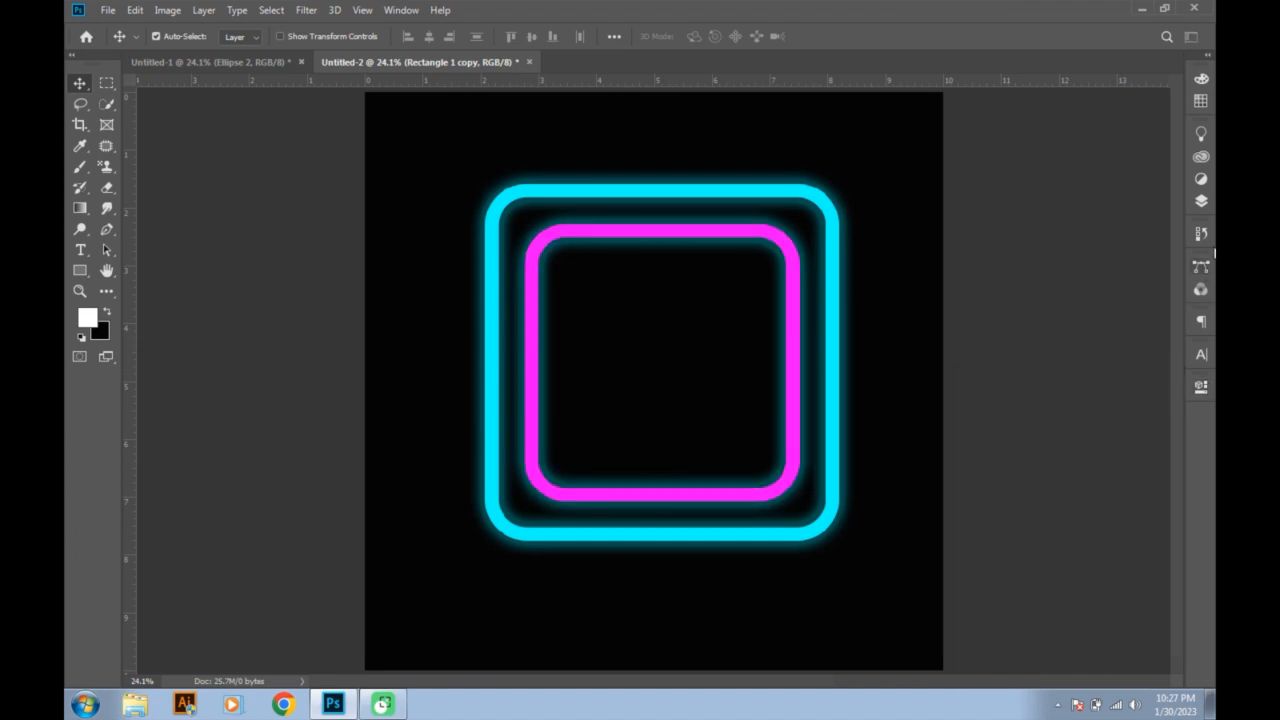
- Set the Outer Glow color of the inner magenta rectangle to ff00f6
left_click(1201, 203)
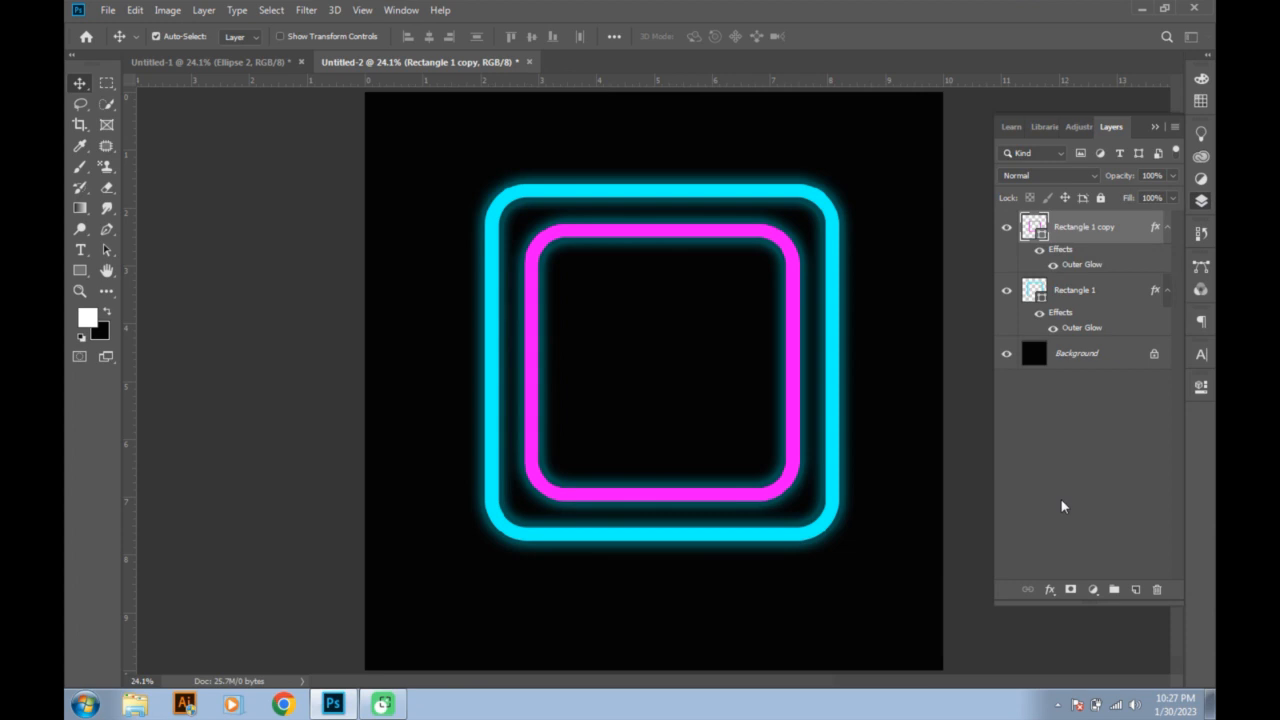
left_click(1050, 590)
left_click(1083, 445)
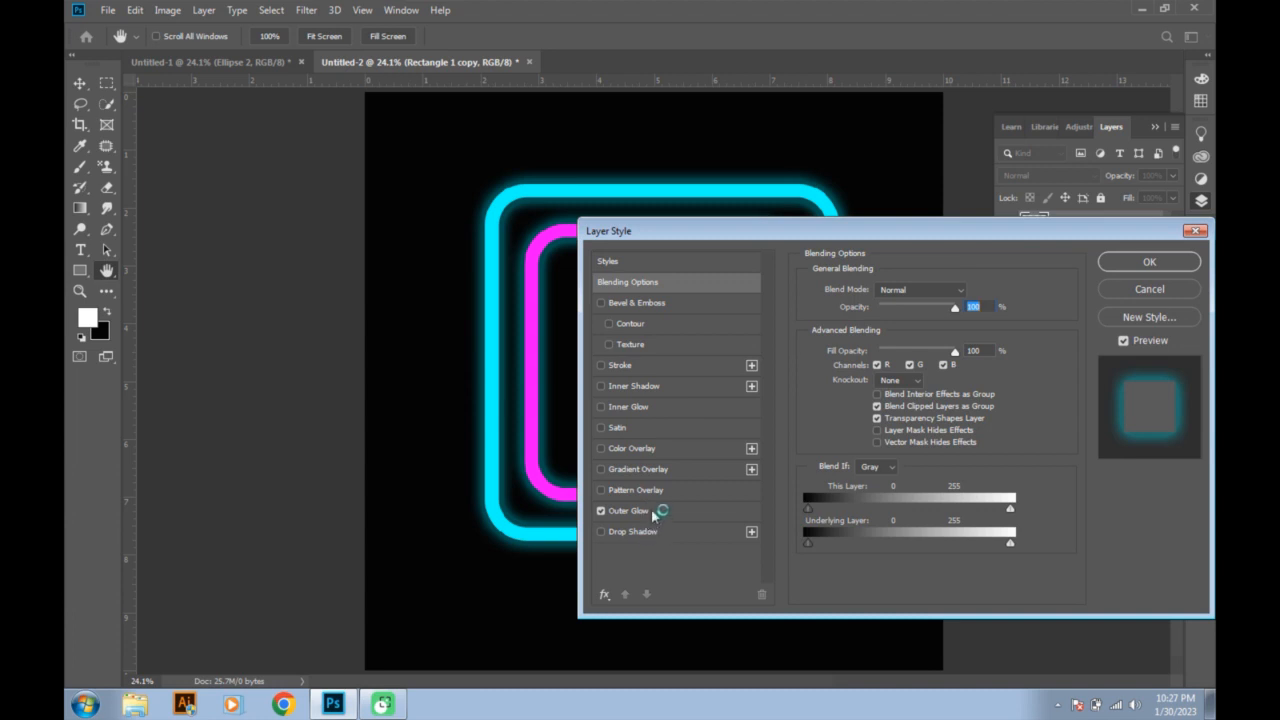
left_click(653, 515)
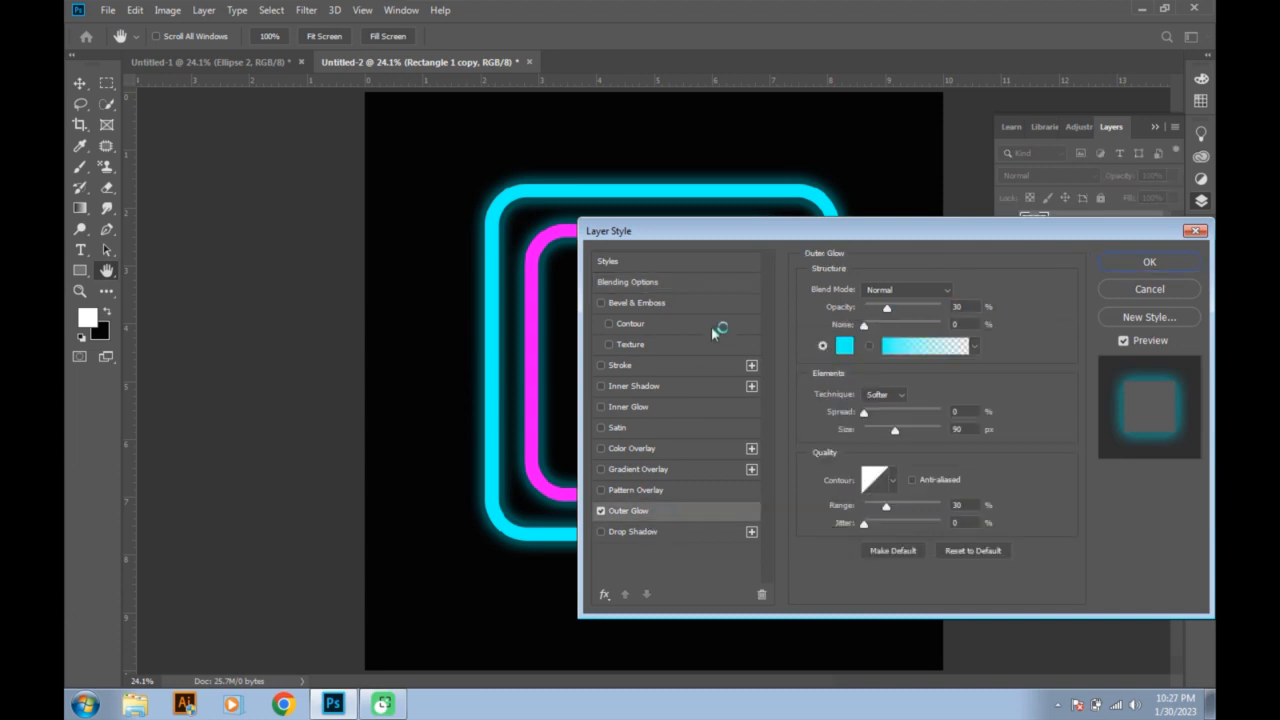
left_click(843, 346)
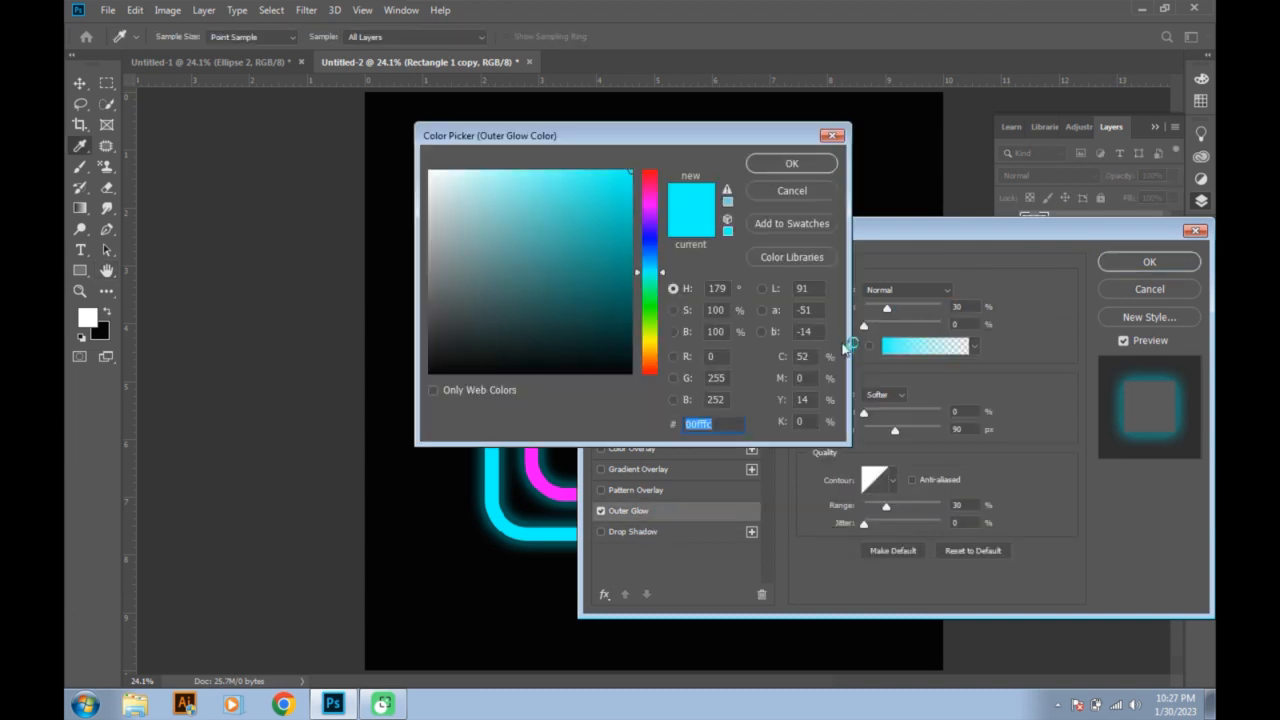
left_click(657, 205)
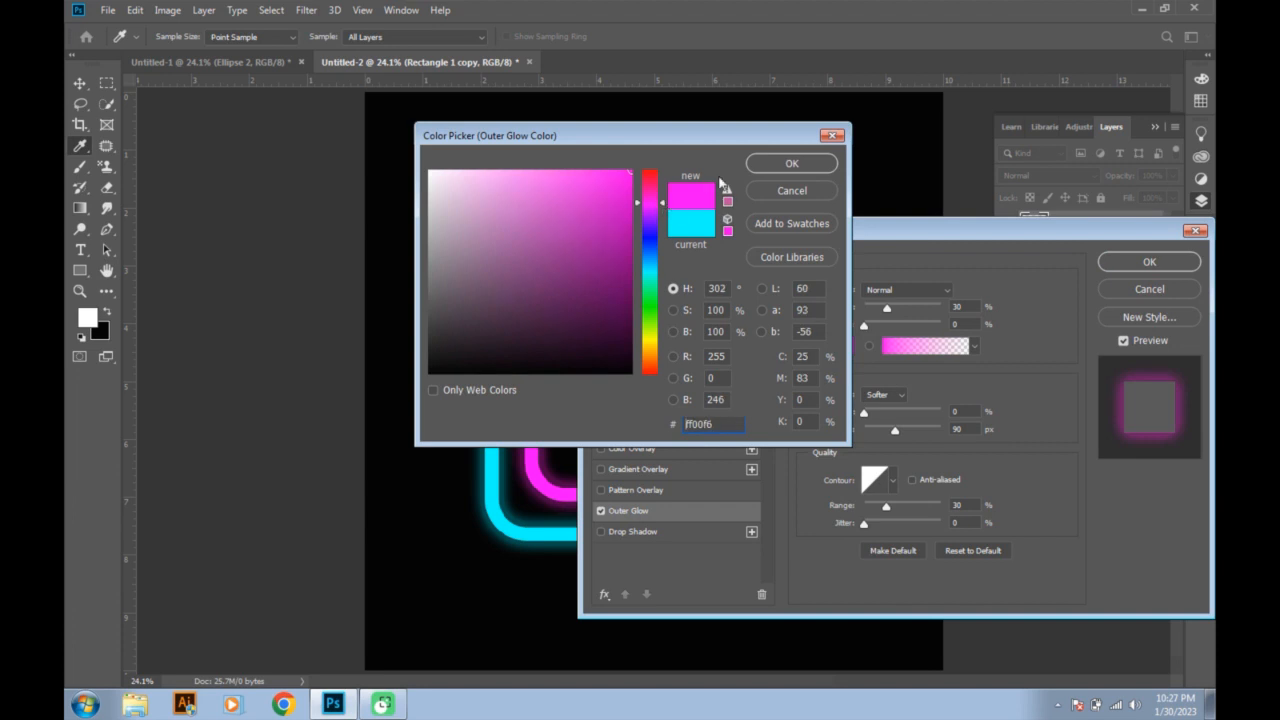
left_click(792, 164)
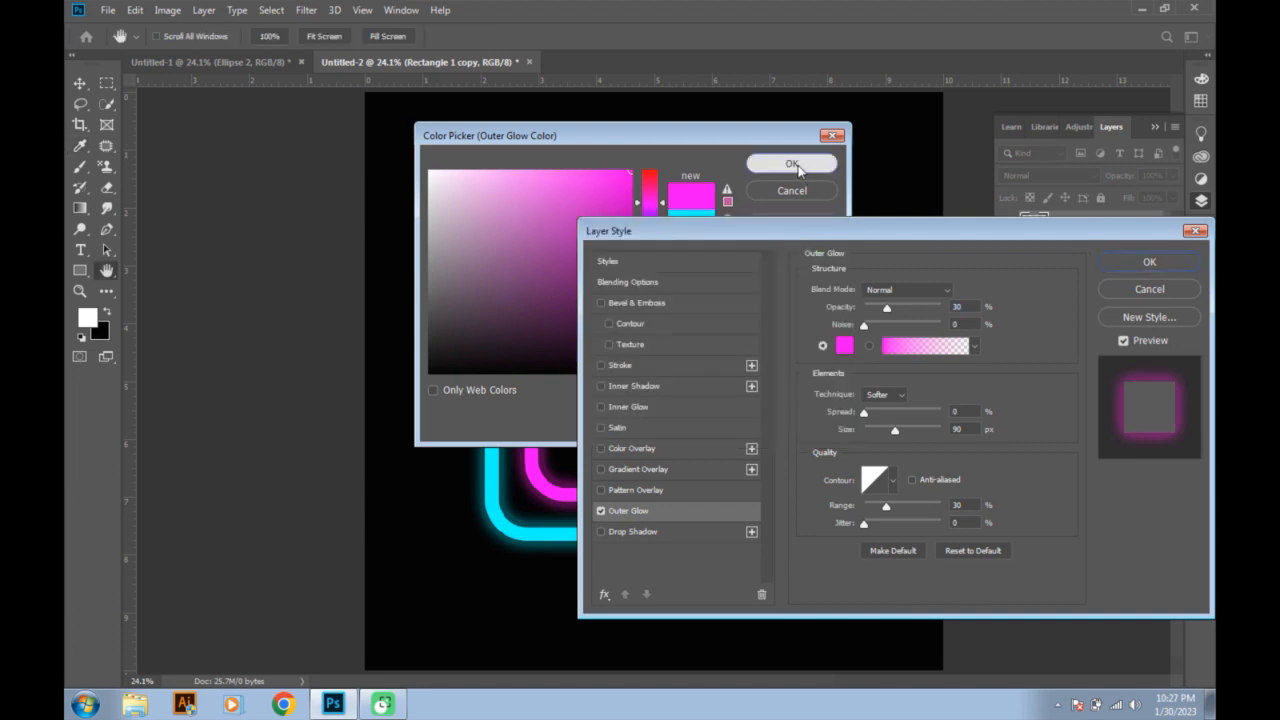
left_click(1140, 262)
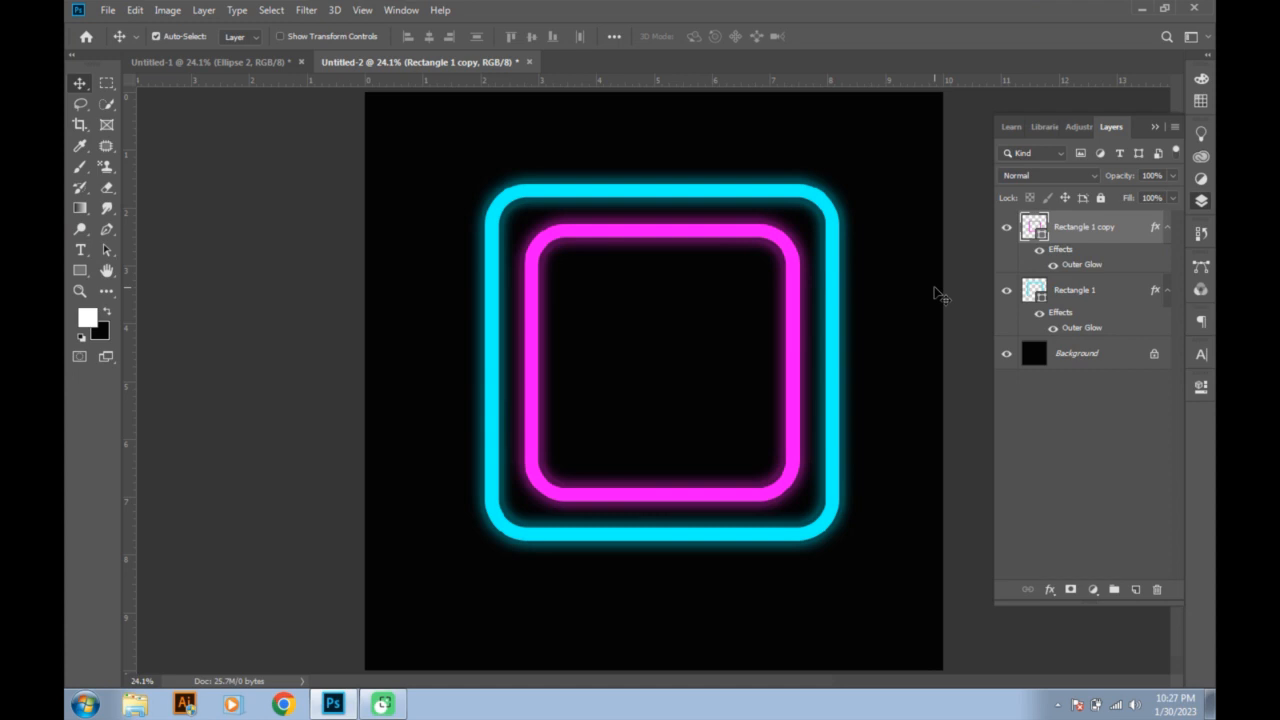
- Enlarge the inner magenta rectangle around its center to about 1505 by 1517 px
key("ctrl+t")
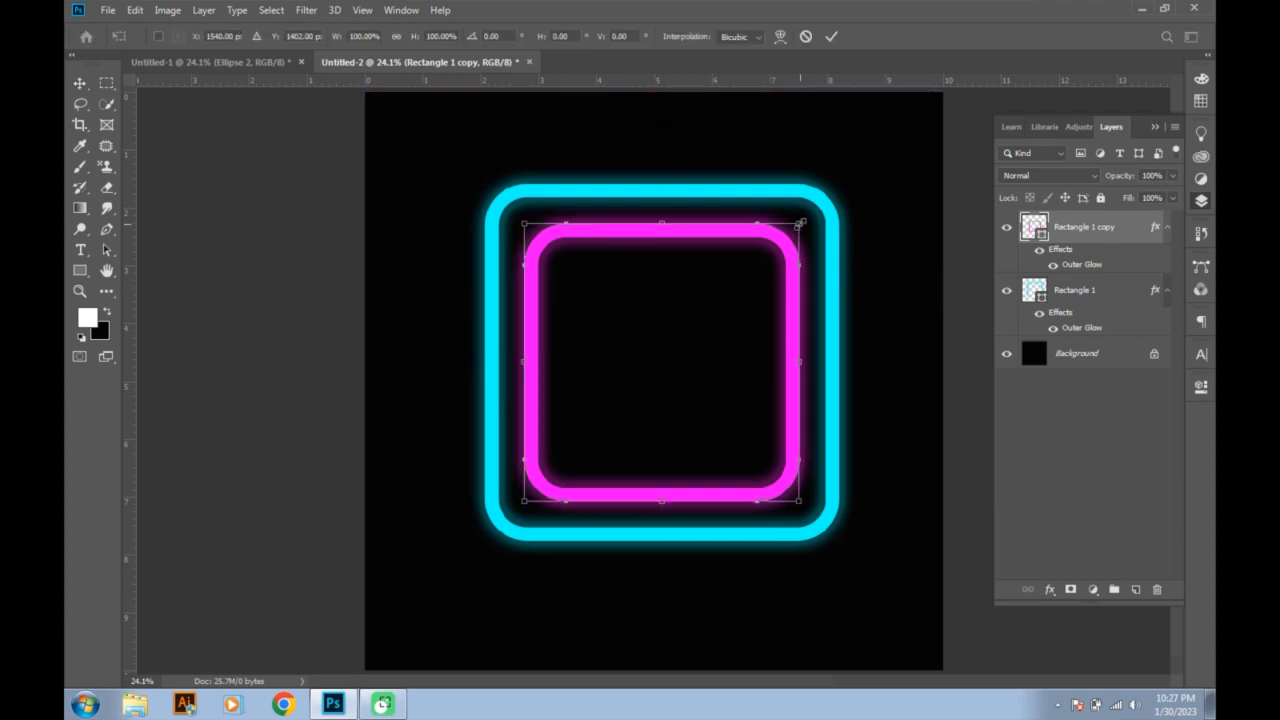
left_click_drag(802, 220, 807, 213)
key("Return")
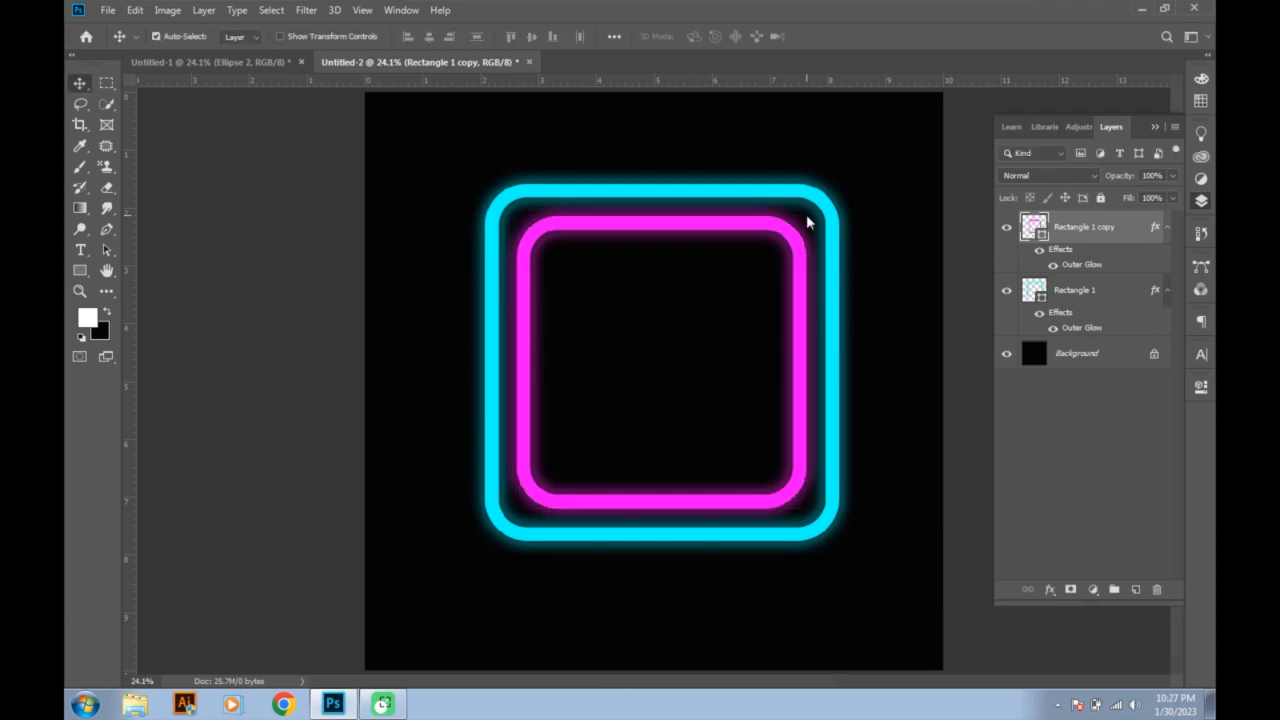
- Draw a circle about 678 by 685 px inside the magenta rectangle and give it a cyan stroke
left_click(80, 270)
left_click(118, 302)
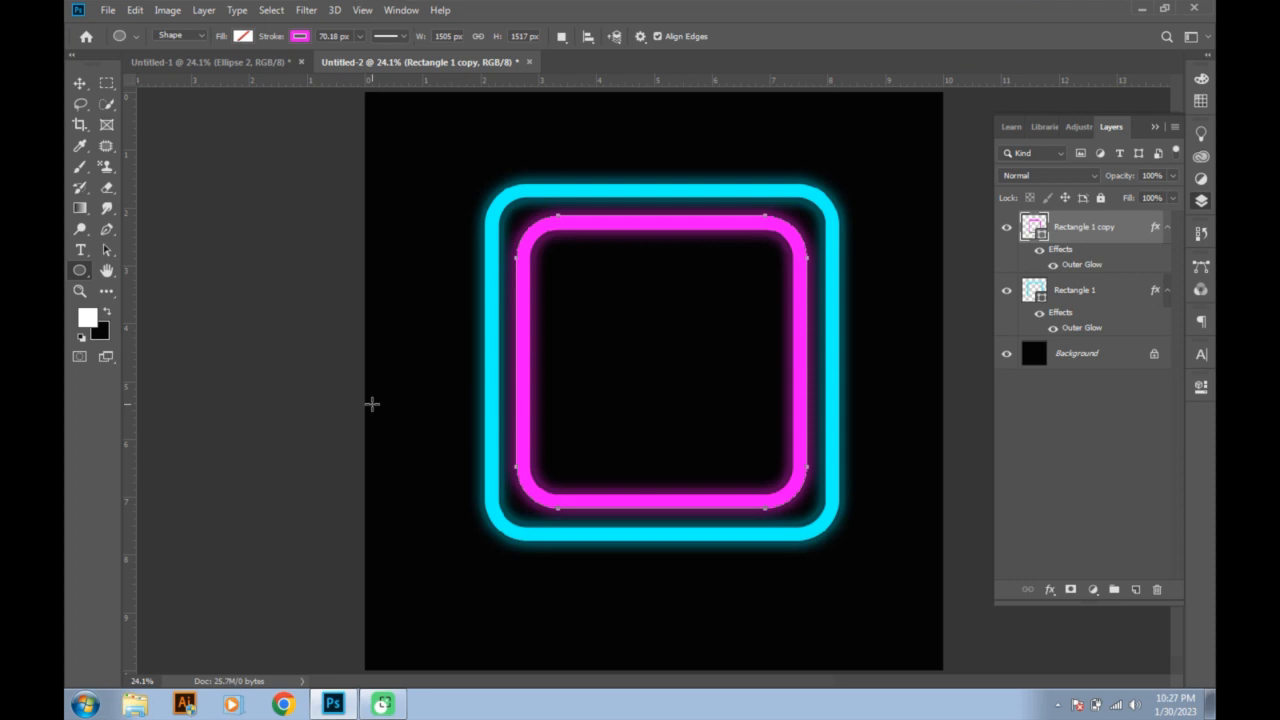
mouse_move(609, 306)
left_mouse_down()
mouse_move(683, 400)
mouse_move(740, 437)
left_mouse_up()
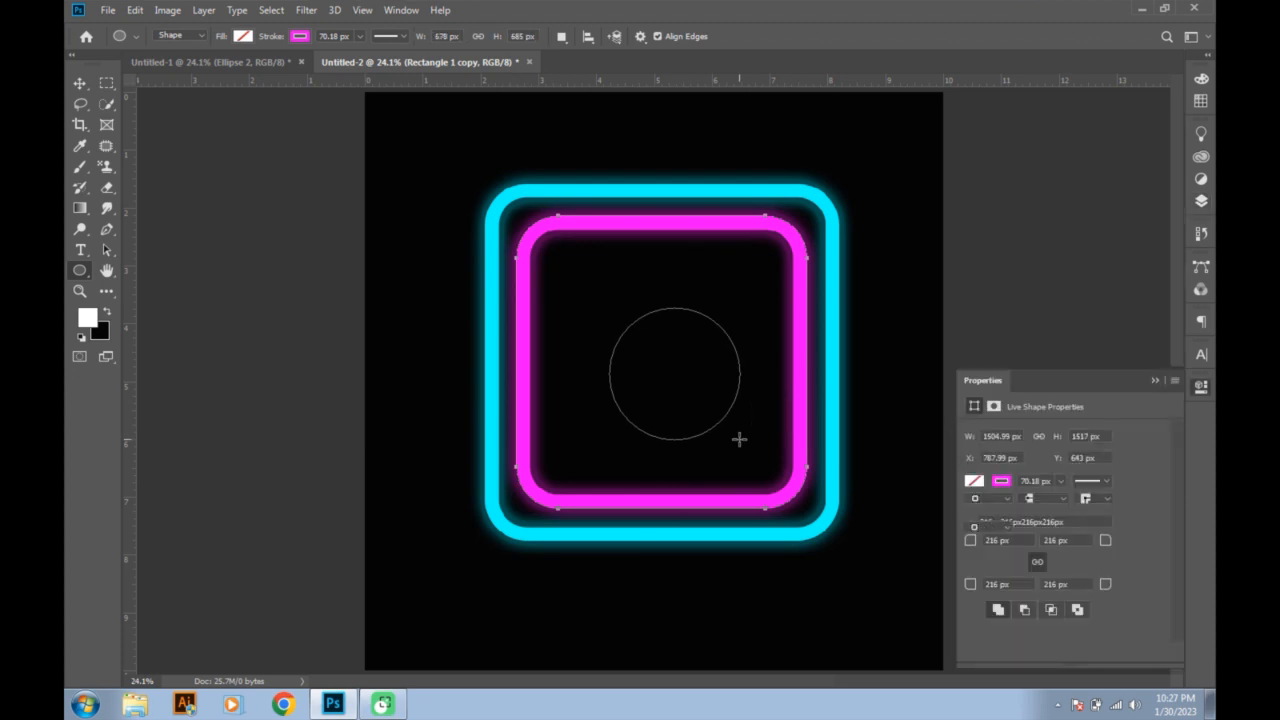
left_click(1001, 508)
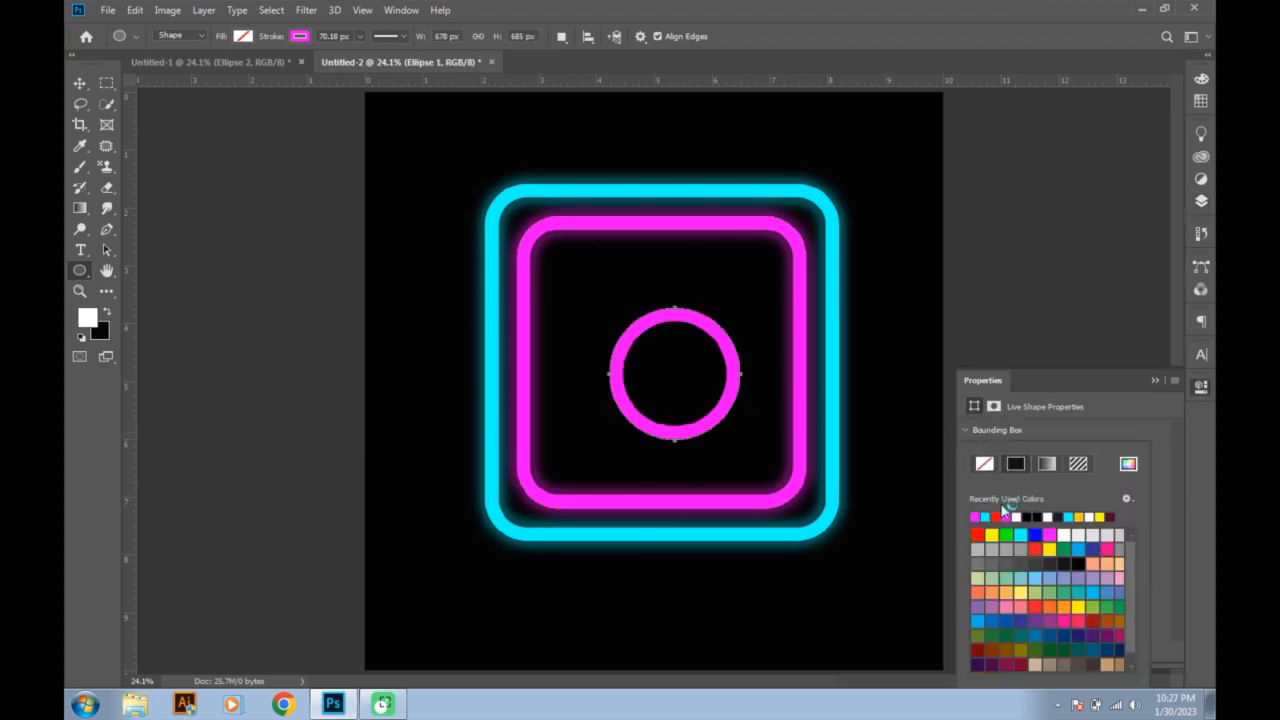
left_click(987, 516)
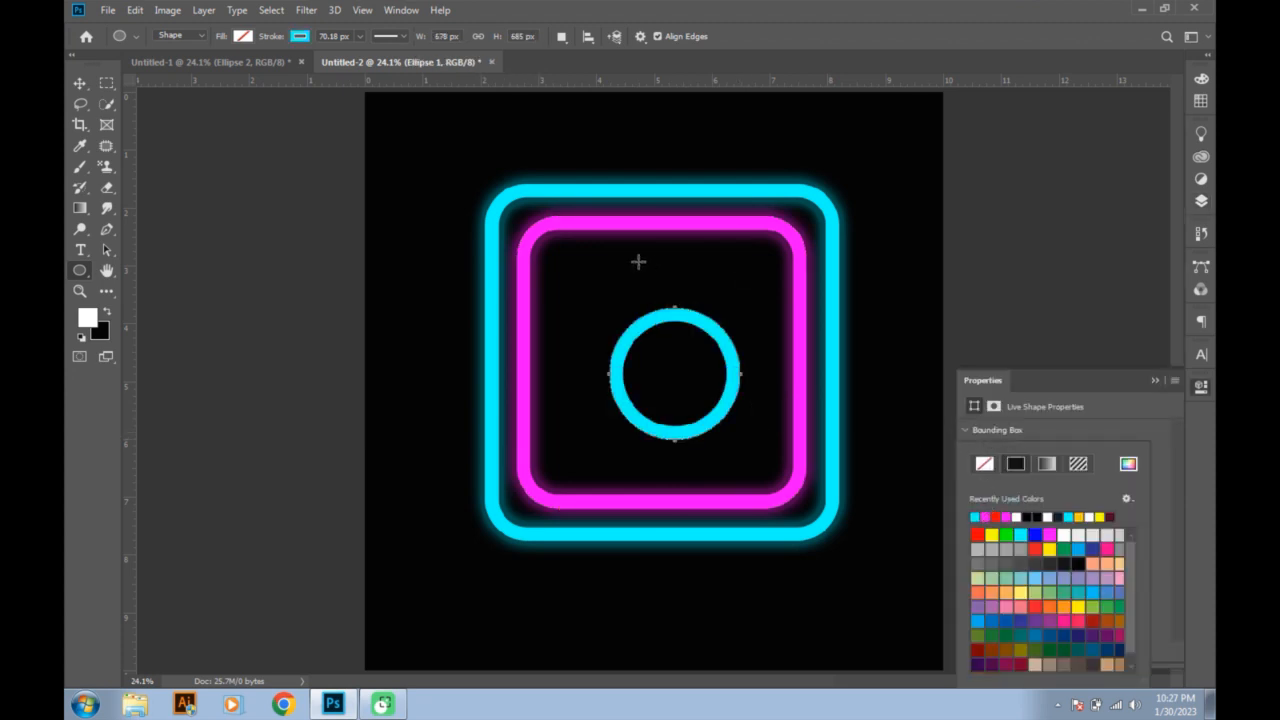
- Move the cyan circle slightly upward and enlarge it around its center to about 761 by 768 px
left_click(79, 83)
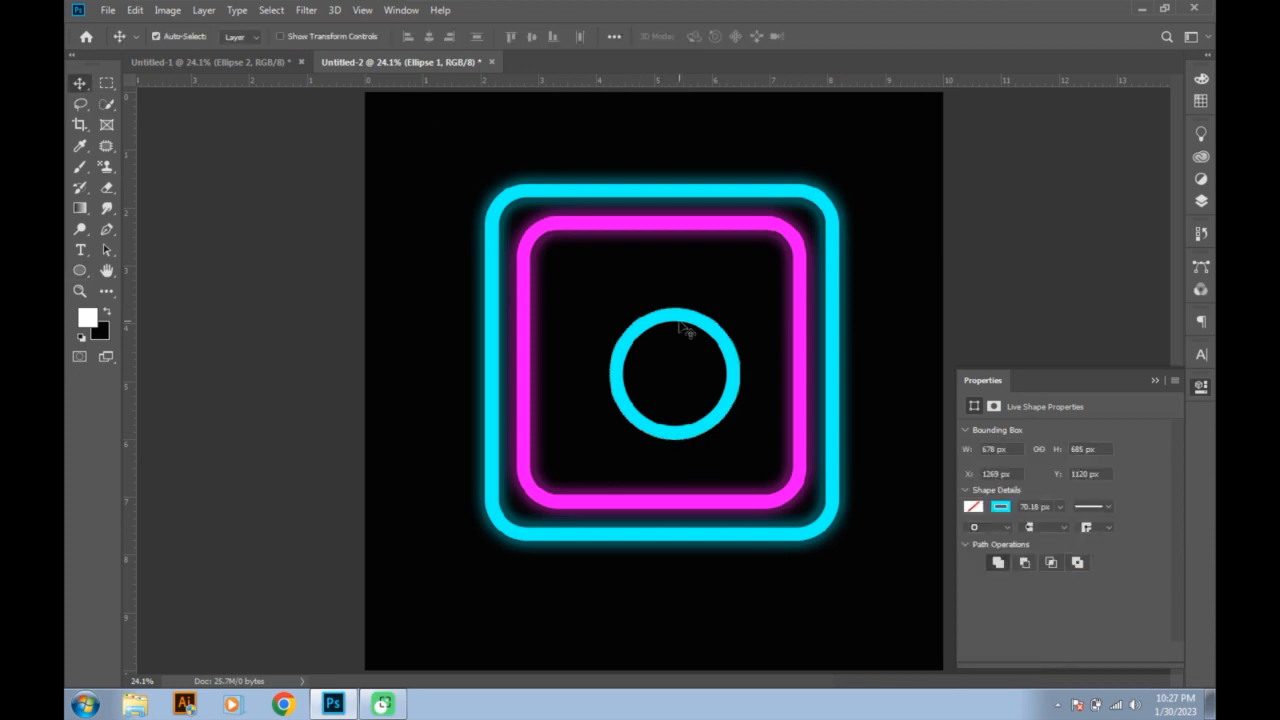
mouse_move(690, 327)
left_mouse_down()
mouse_move(677, 315)
mouse_move(691, 315)
left_mouse_up()
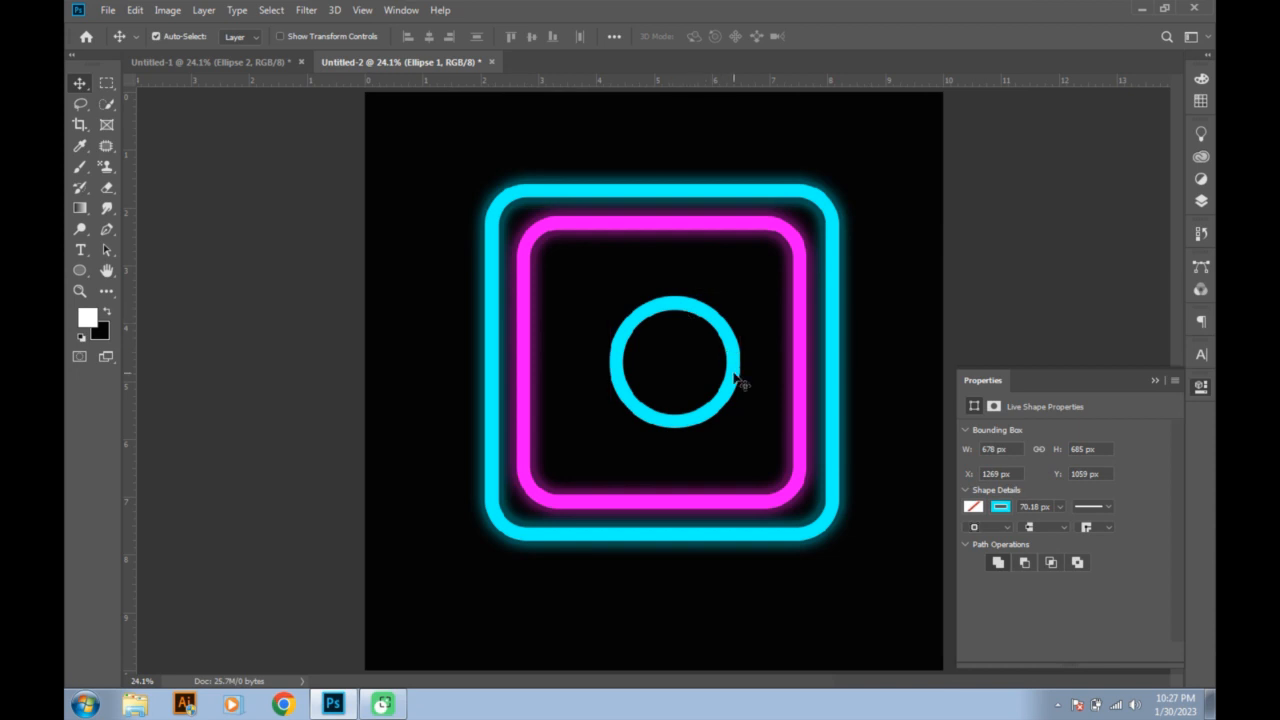
key("ctrl+t")
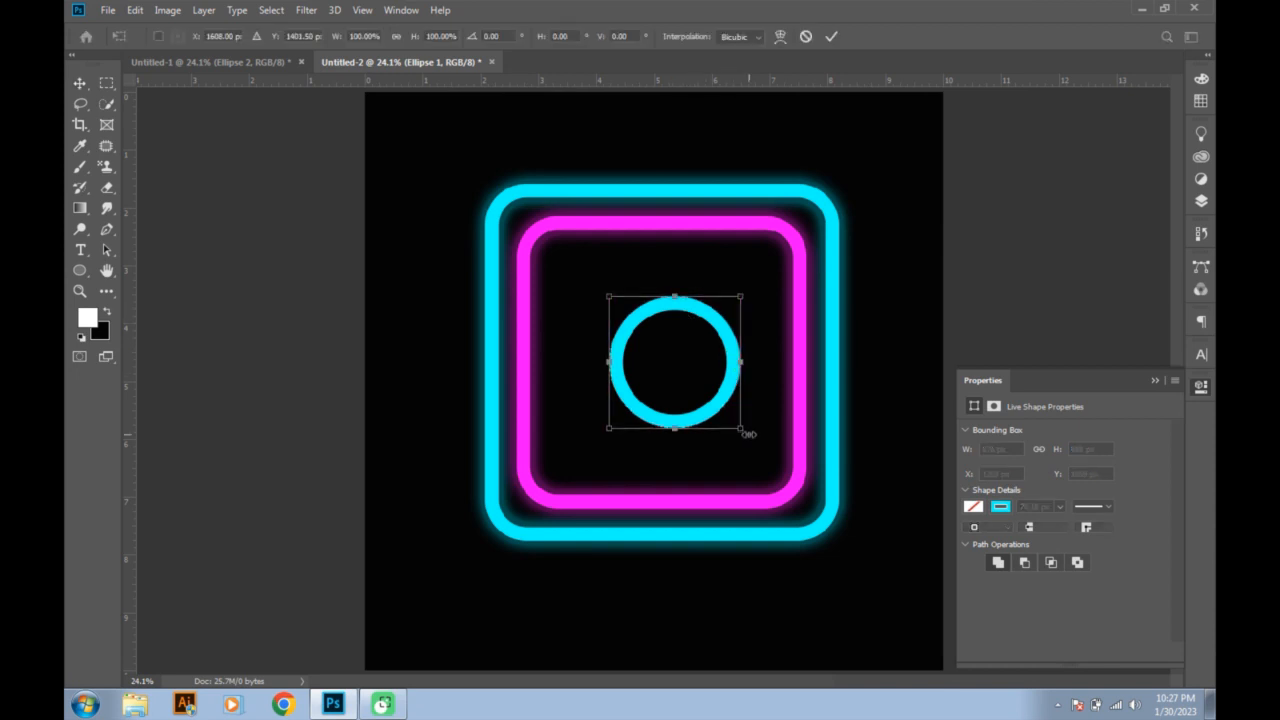
left_click_drag(742, 432, 749, 438)
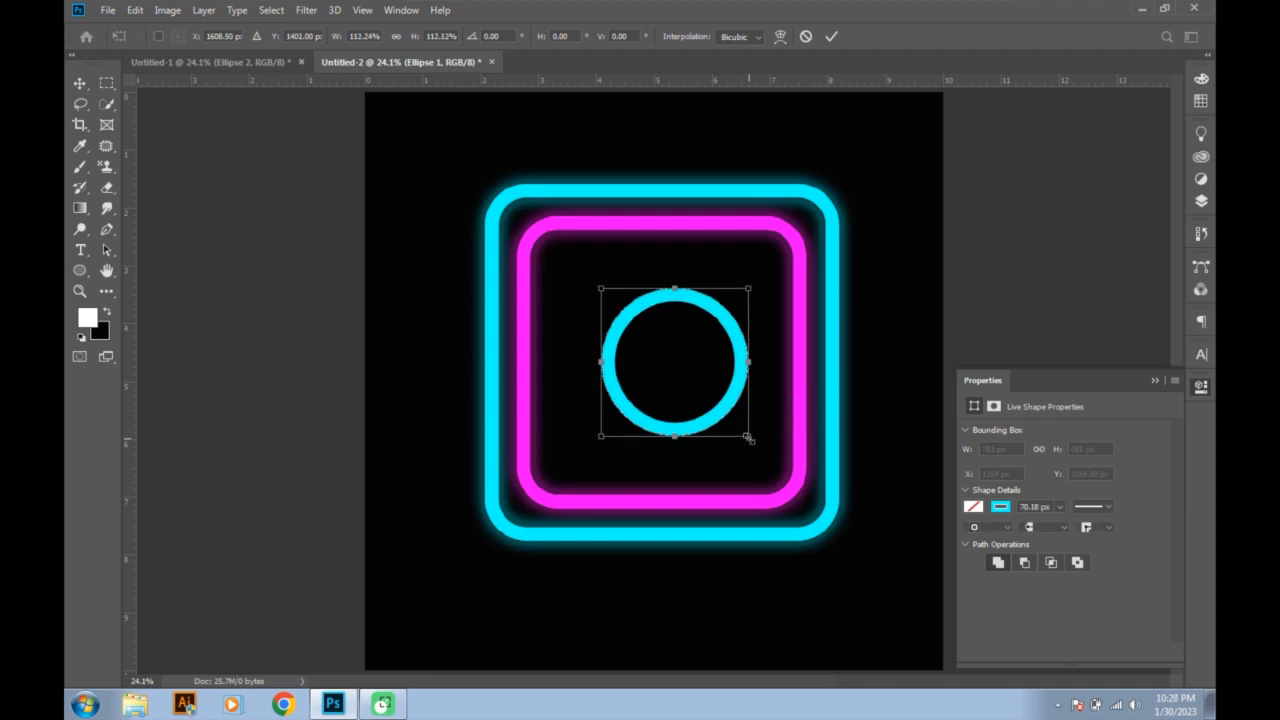
key("Return")
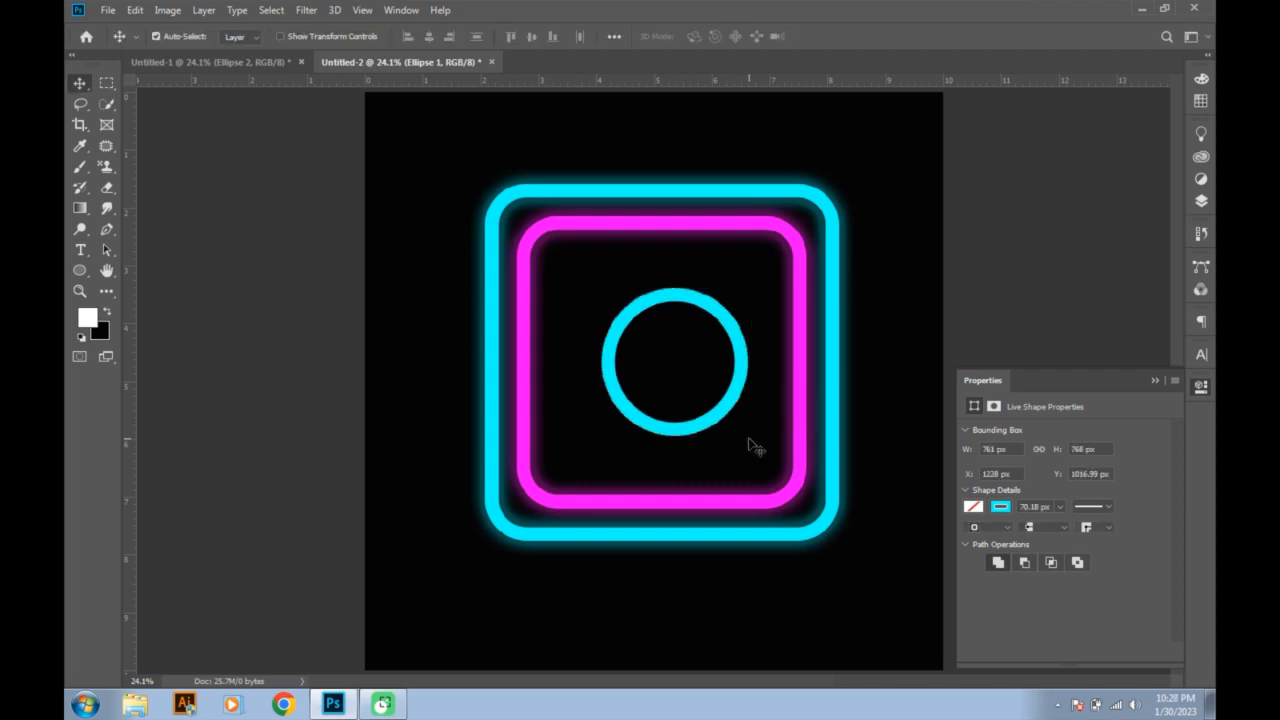
- Add an Outer Glow to the cyan circle and change the glow color to cyan
left_click(1200, 203)
left_click(1052, 590)
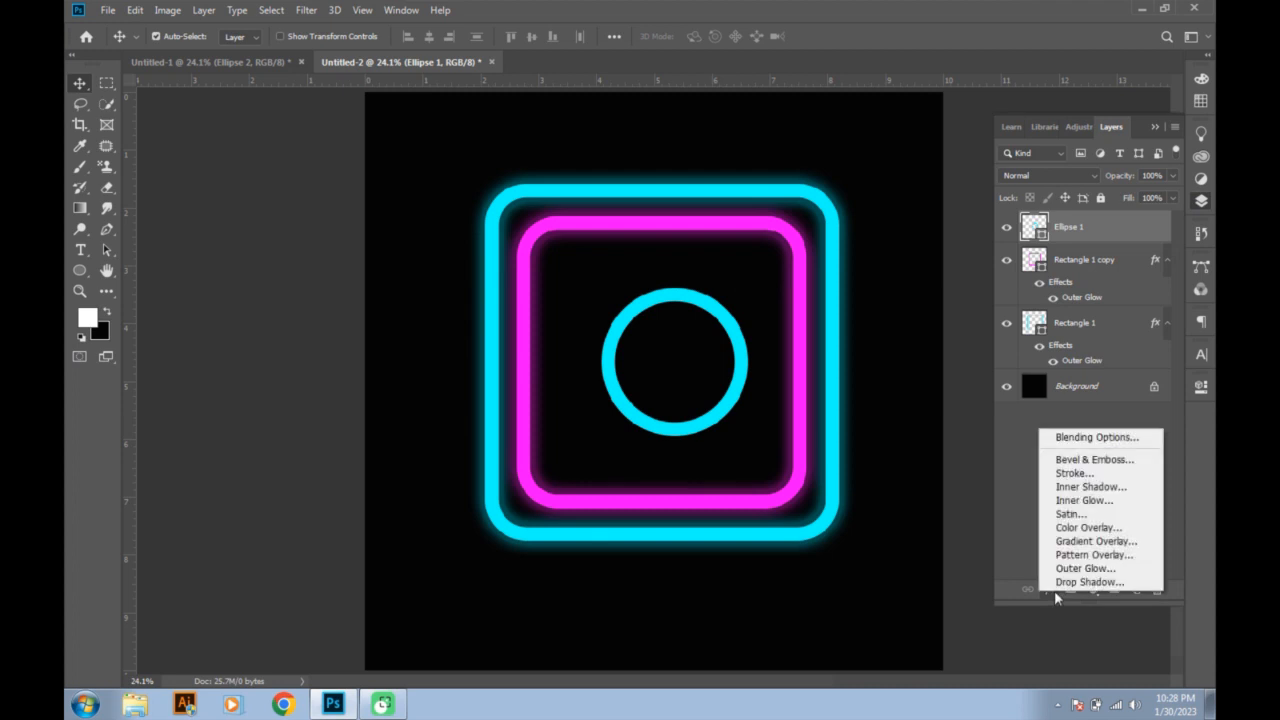
left_click(1085, 440)
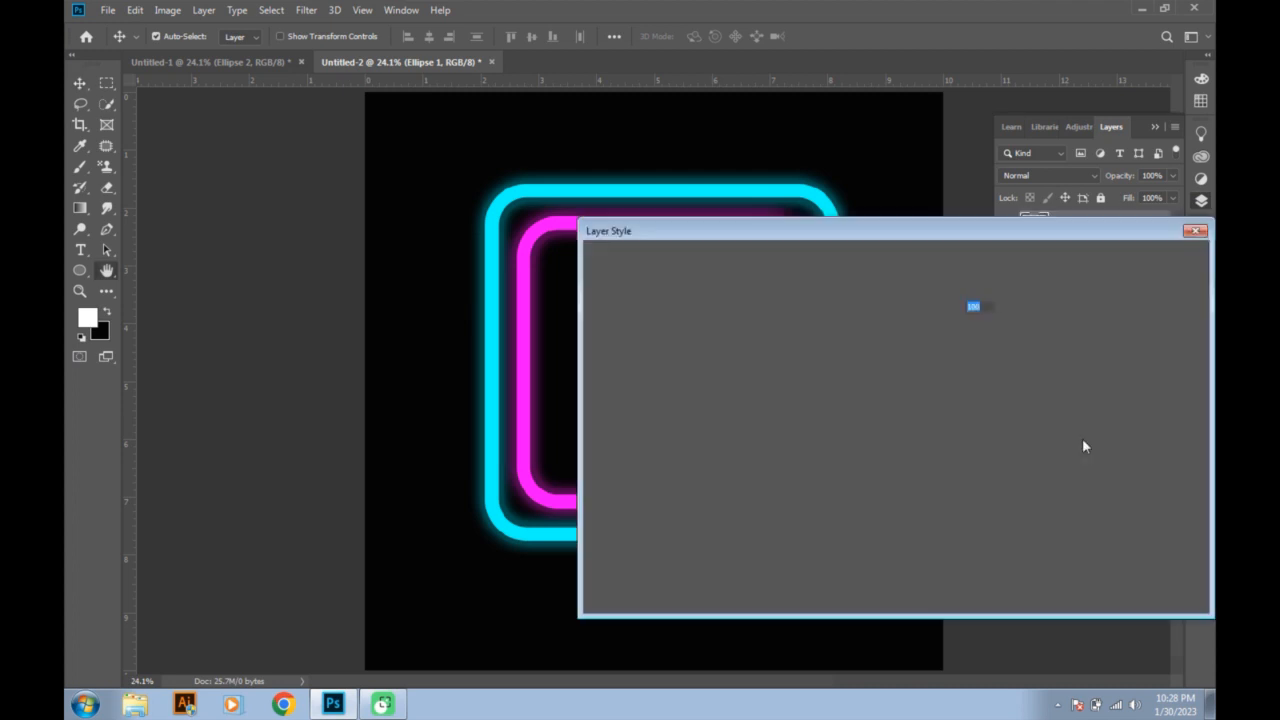
left_click(690, 512)
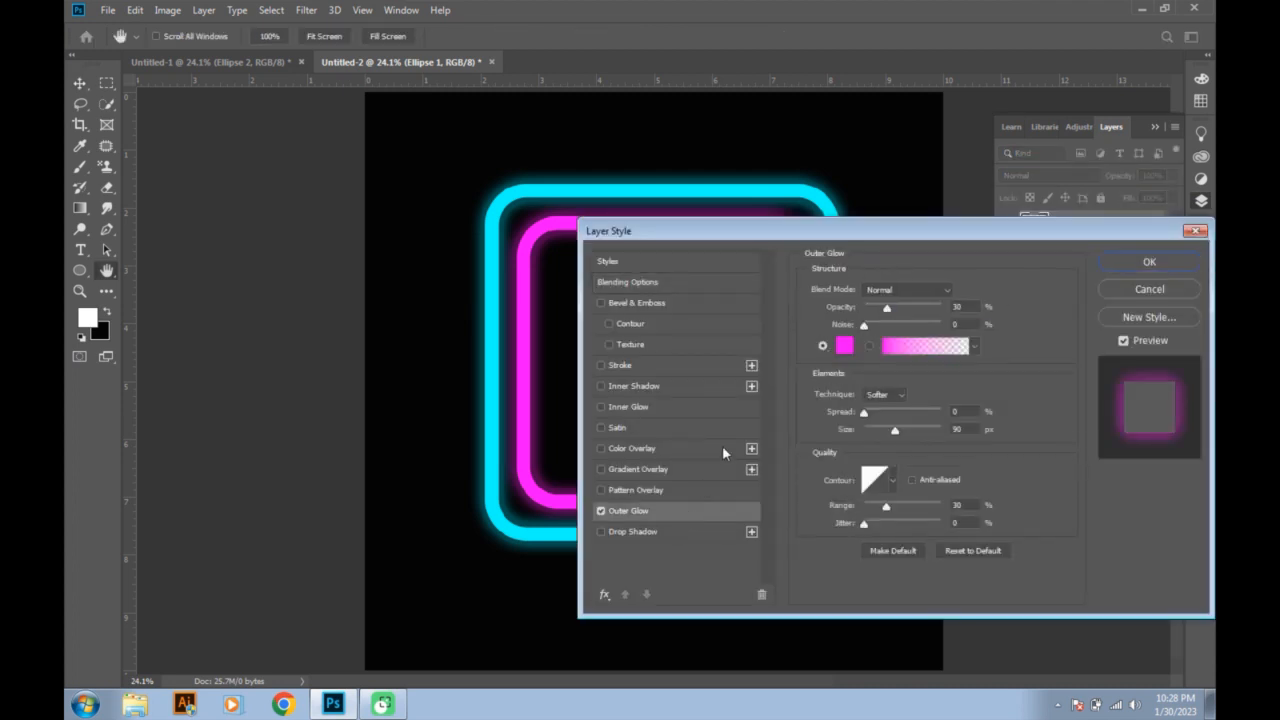
left_click(845, 347)
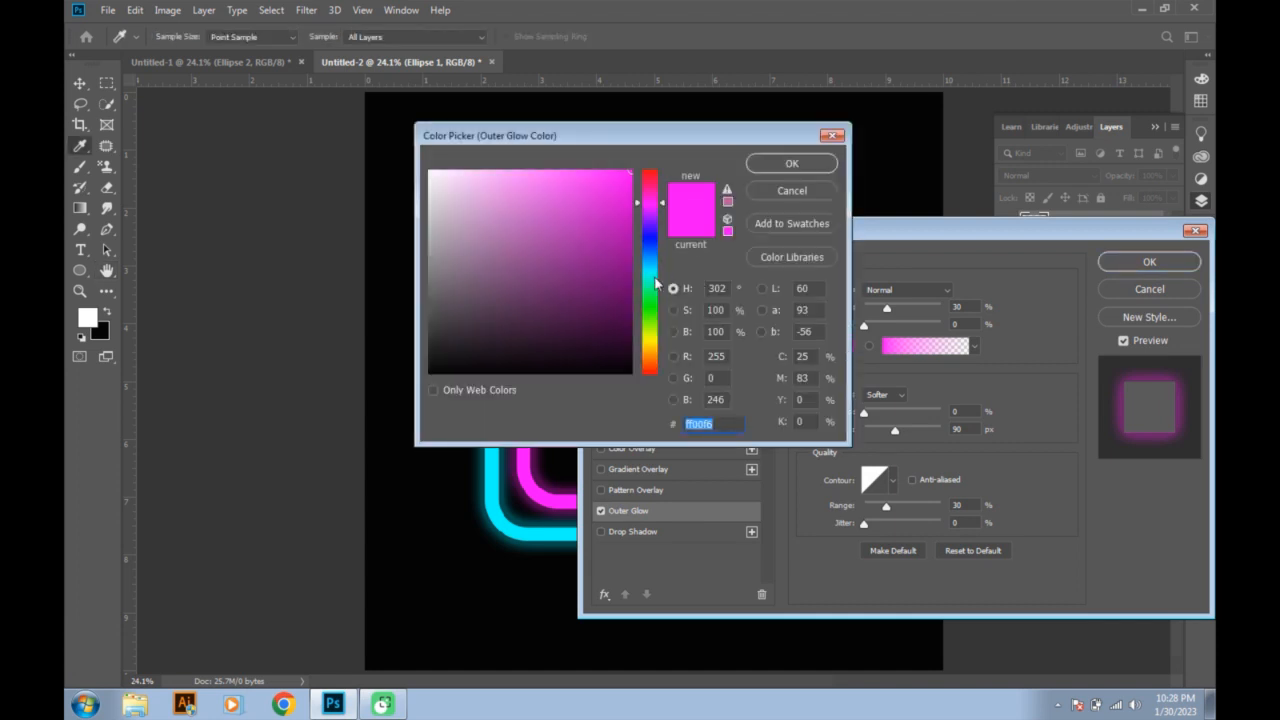
left_click_drag(651, 281, 651, 268)
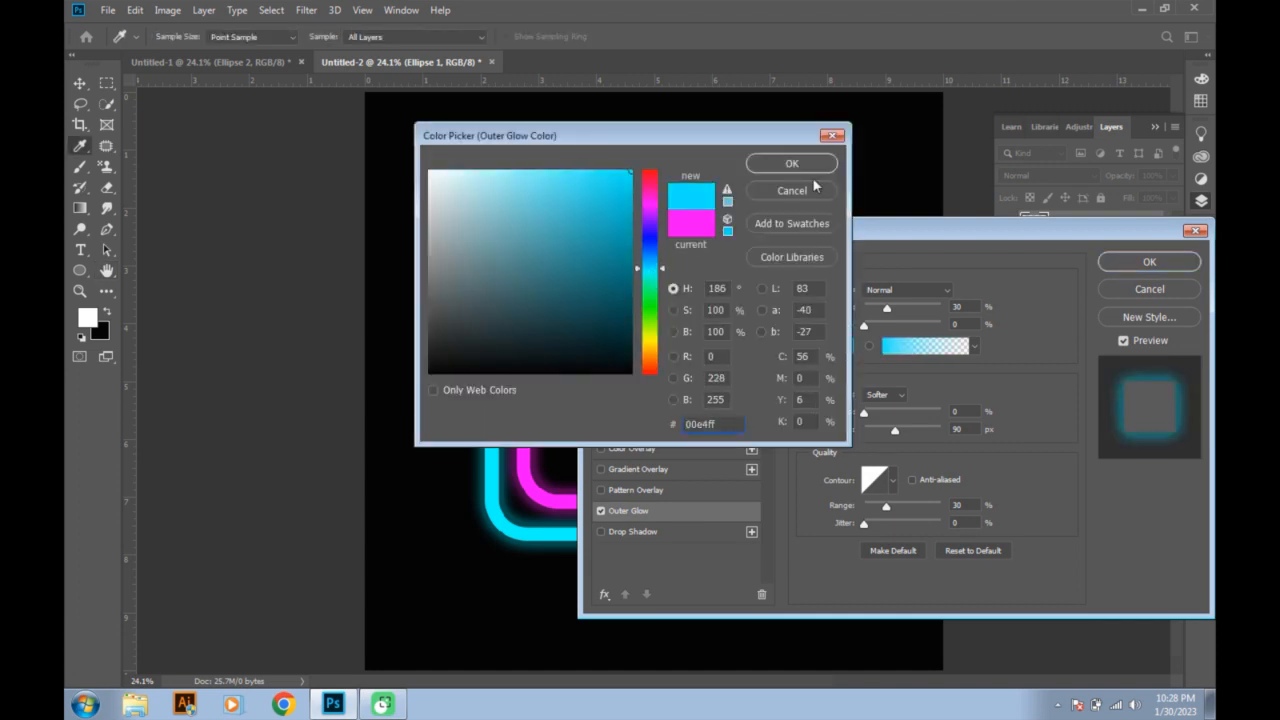
left_click(792, 165)
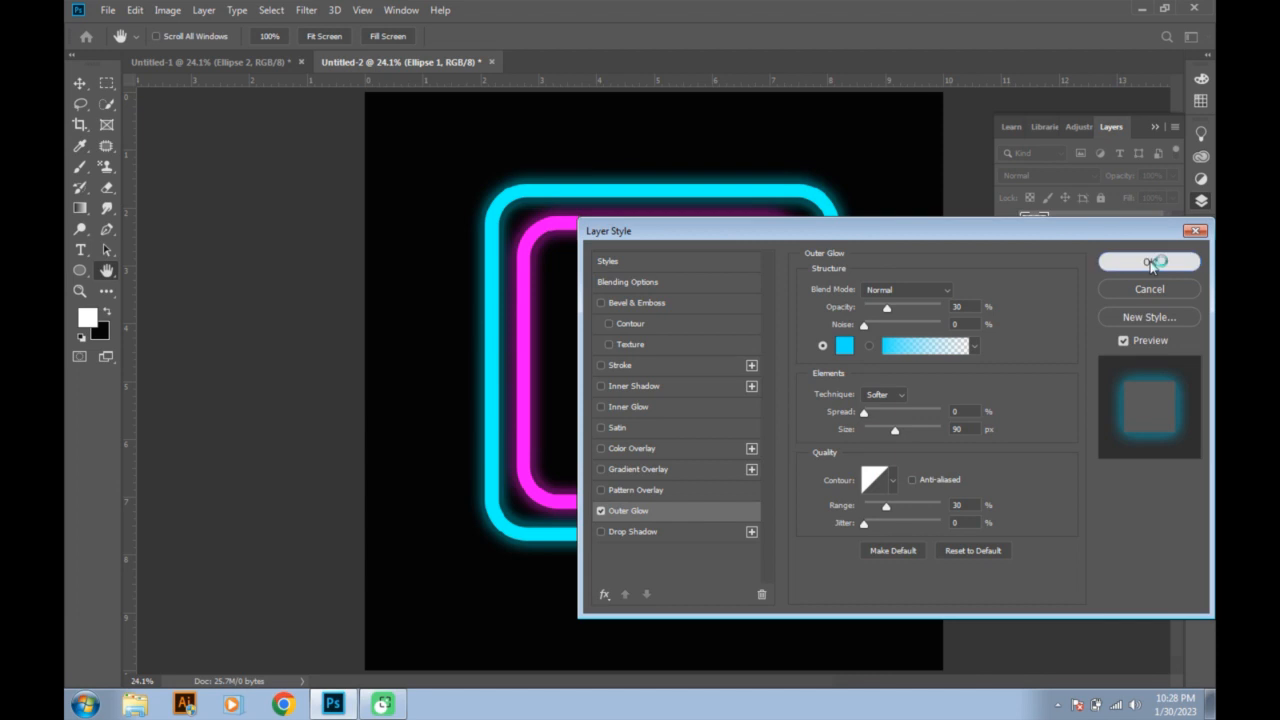
left_click(1150, 262)
- Duplicate the glowing cyan circle and shrink the copy around its center to about 501 by 505 px
left_click(735, 342)
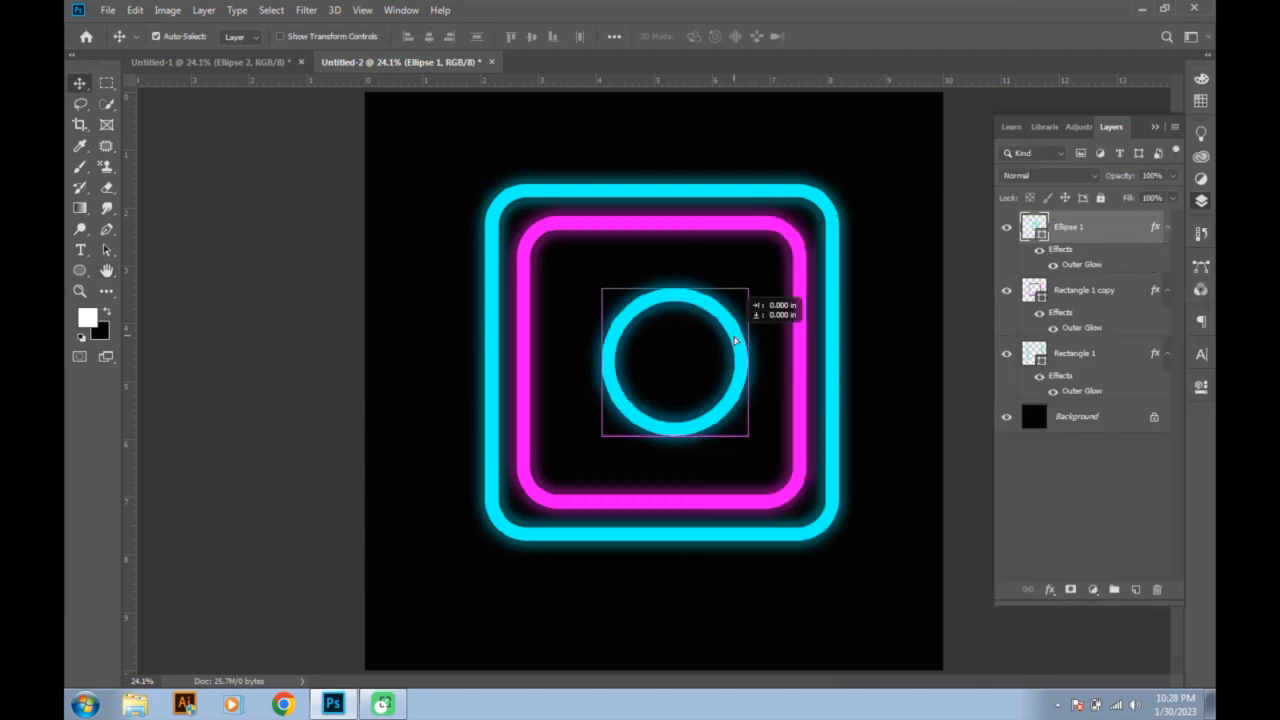
mouse_move(735, 342)
left_mouse_down()
mouse_move(723, 342)
mouse_move(738, 340)
left_mouse_up()
key("ctrl+j")
key("ctrl+t")
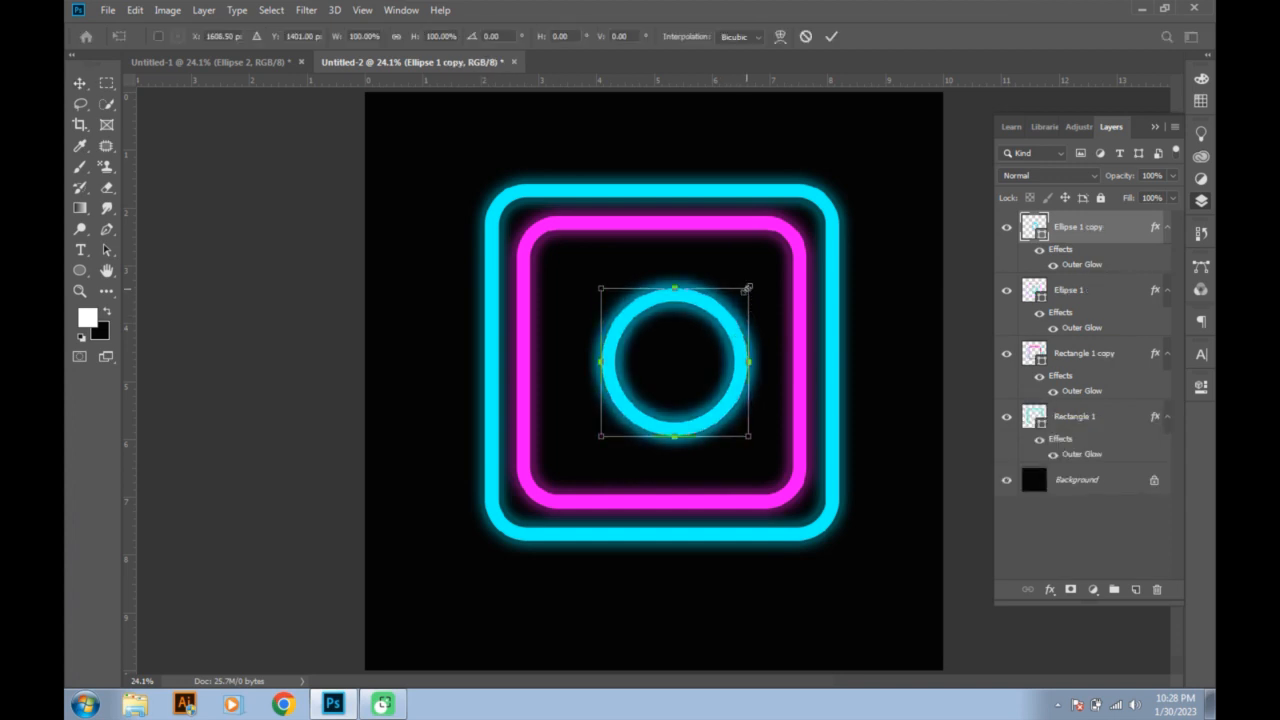
left_click_drag(747, 288, 722, 312)
key("Return")
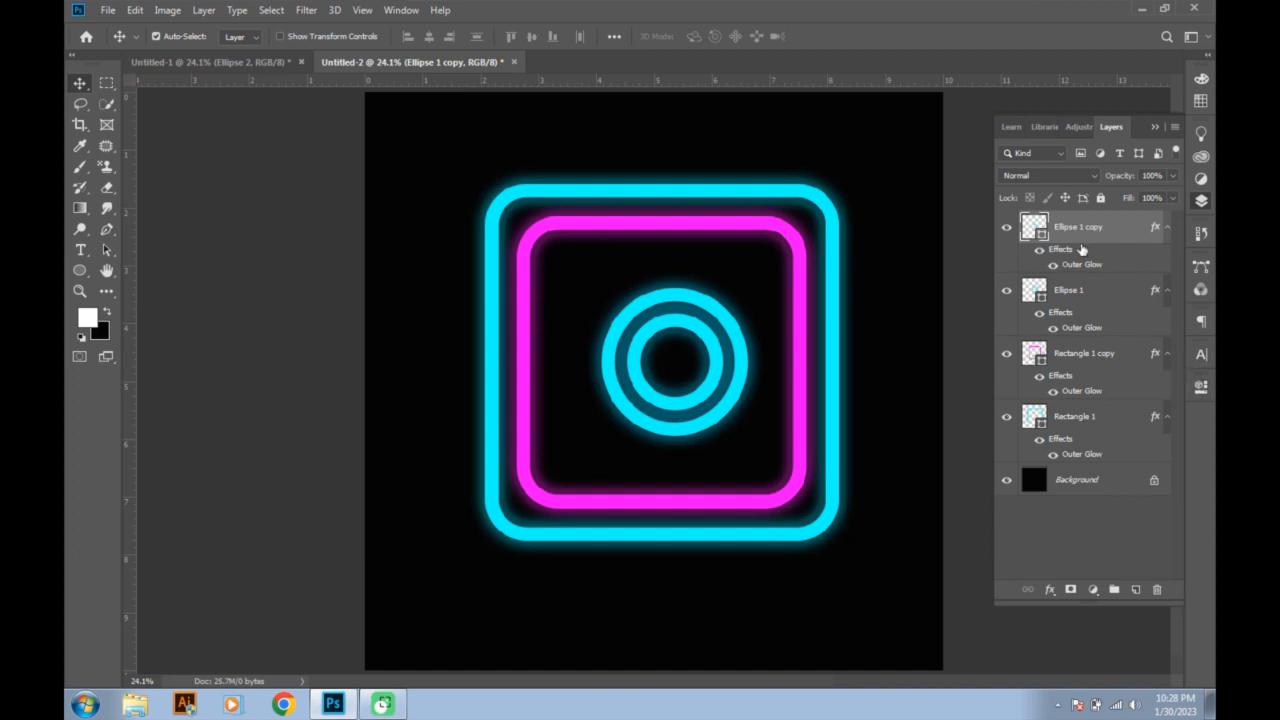
- Change the stroke color of the smaller inner circle to magenta
left_click(1201, 389)
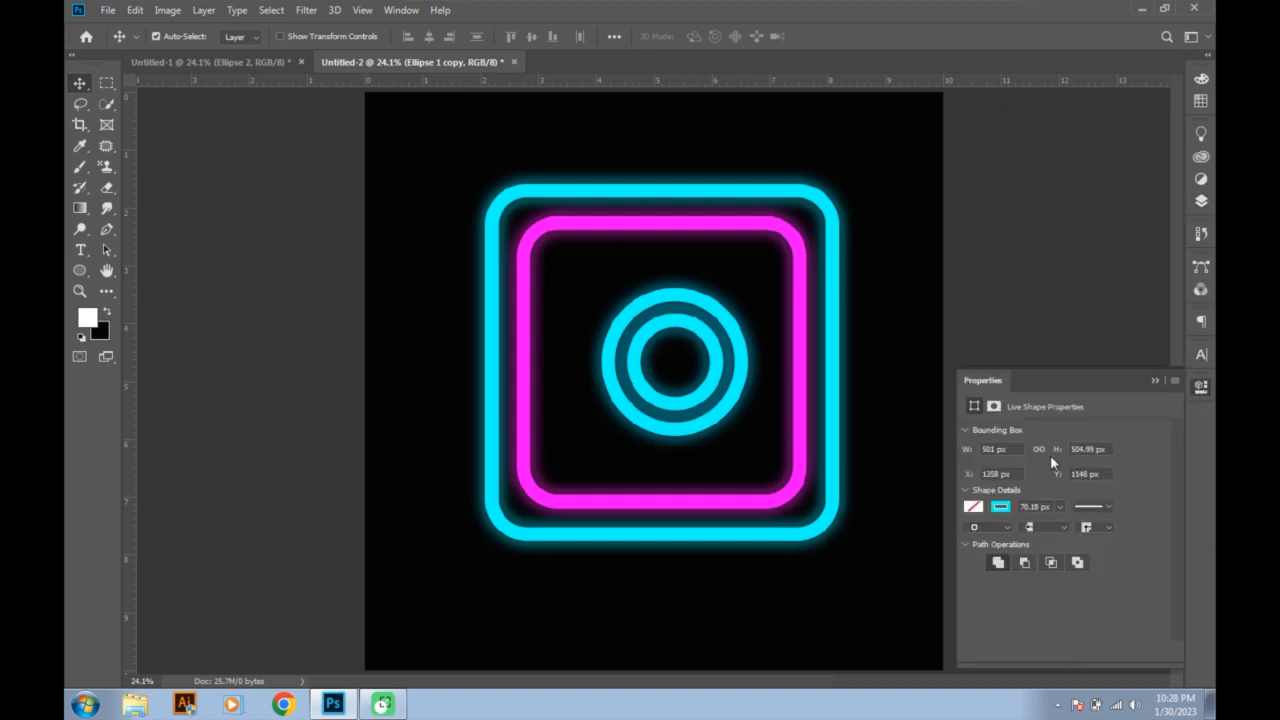
left_click(1008, 506)
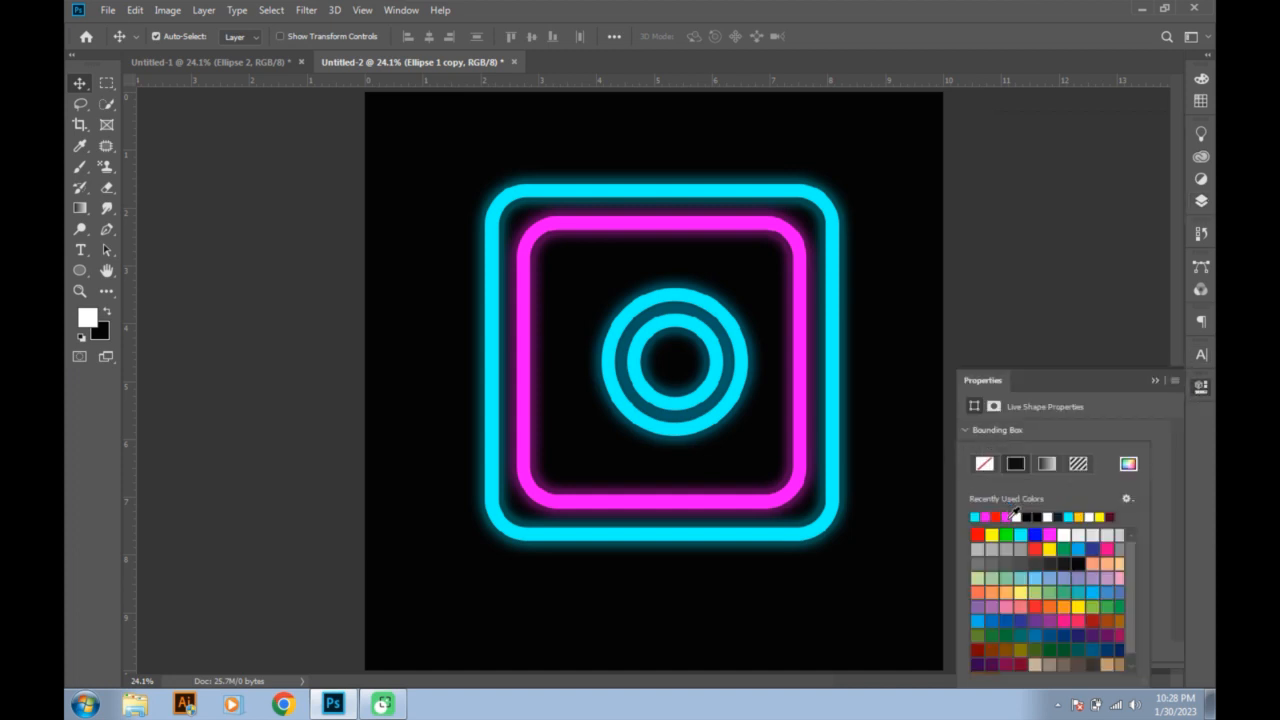
left_click(1008, 516)
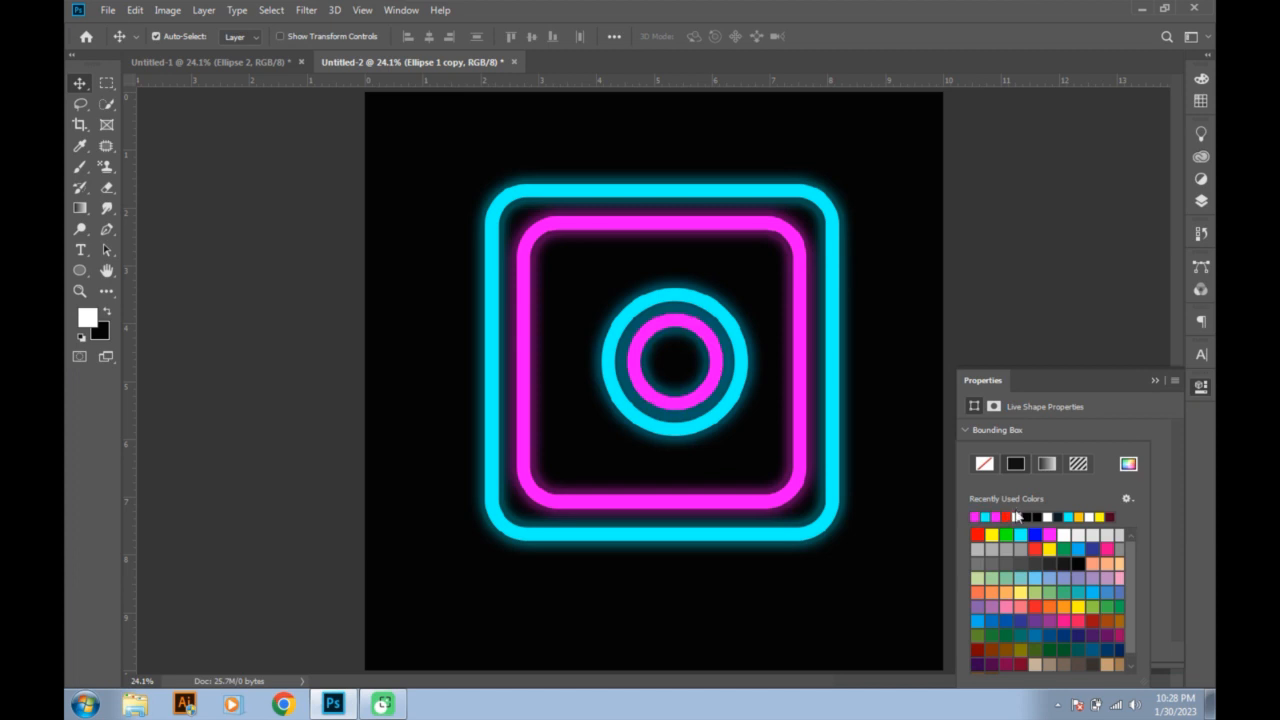
left_click(1155, 381)
- Set the Outer Glow color of the inner magenta circle to ff00f0
left_click(1202, 202)
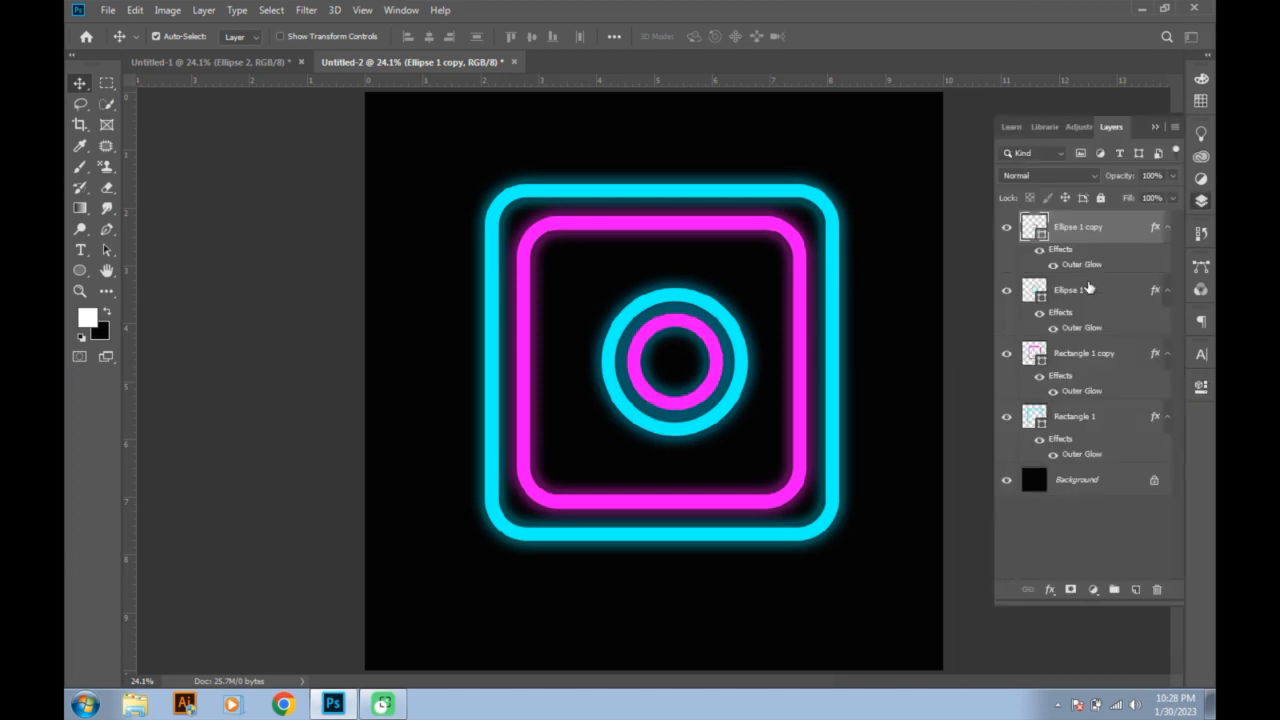
left_click(1050, 589)
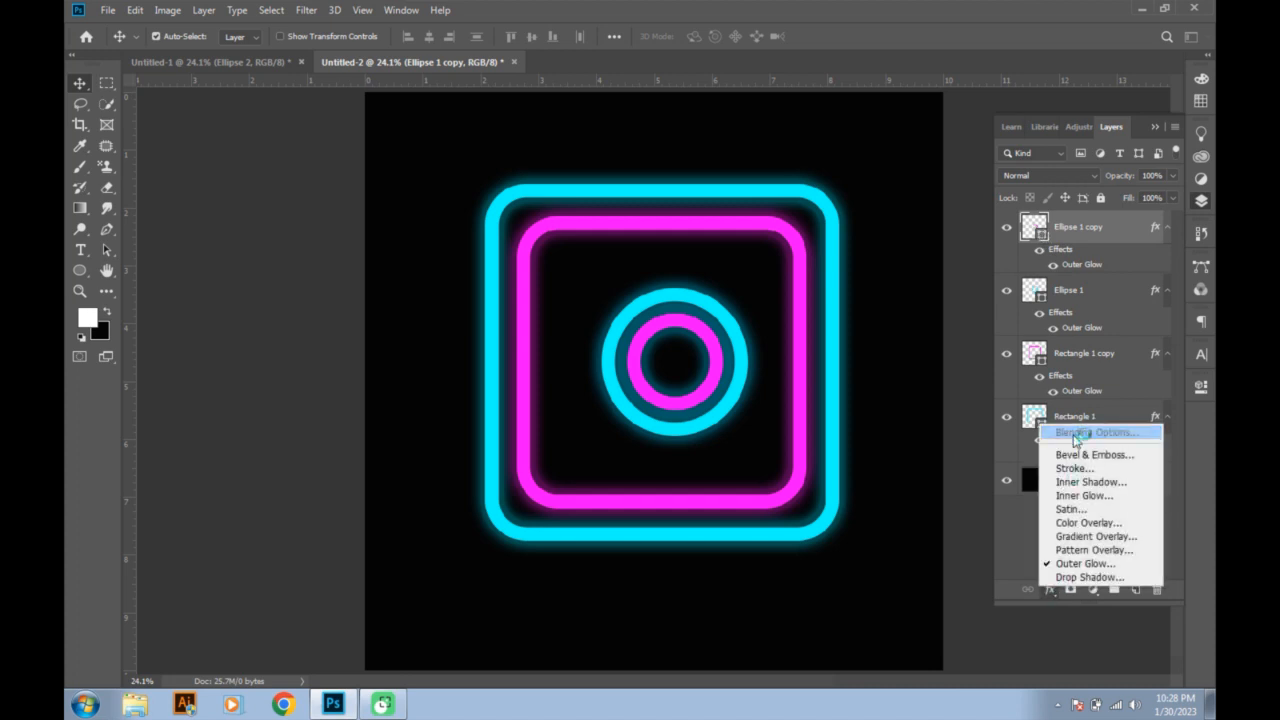
left_click(1075, 437)
left_click(720, 512)
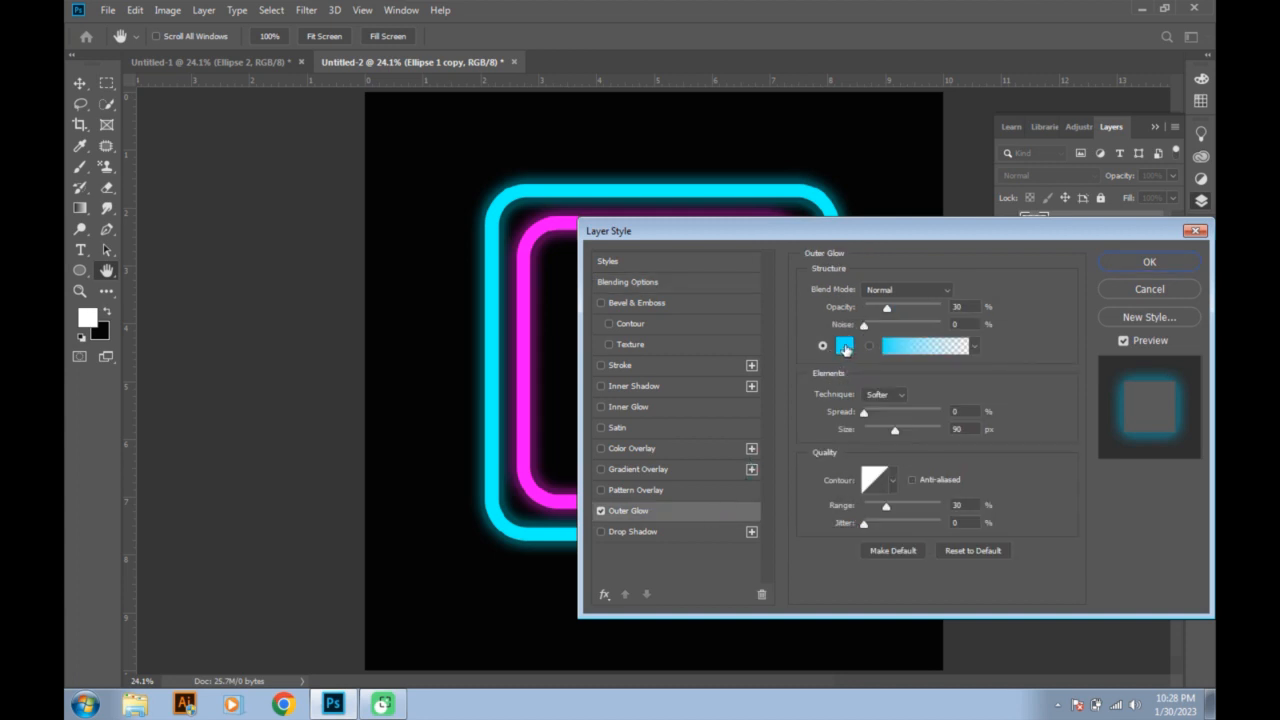
left_click(845, 347)
left_click(650, 203)
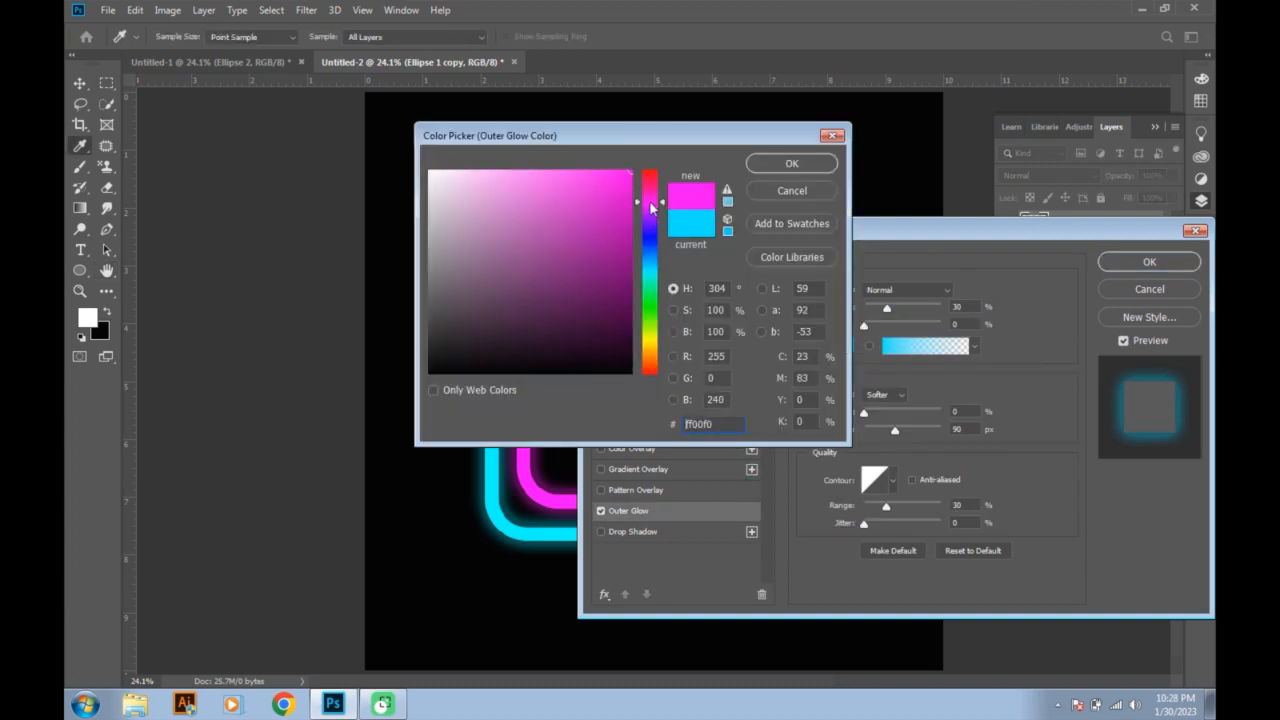
left_click(758, 164)
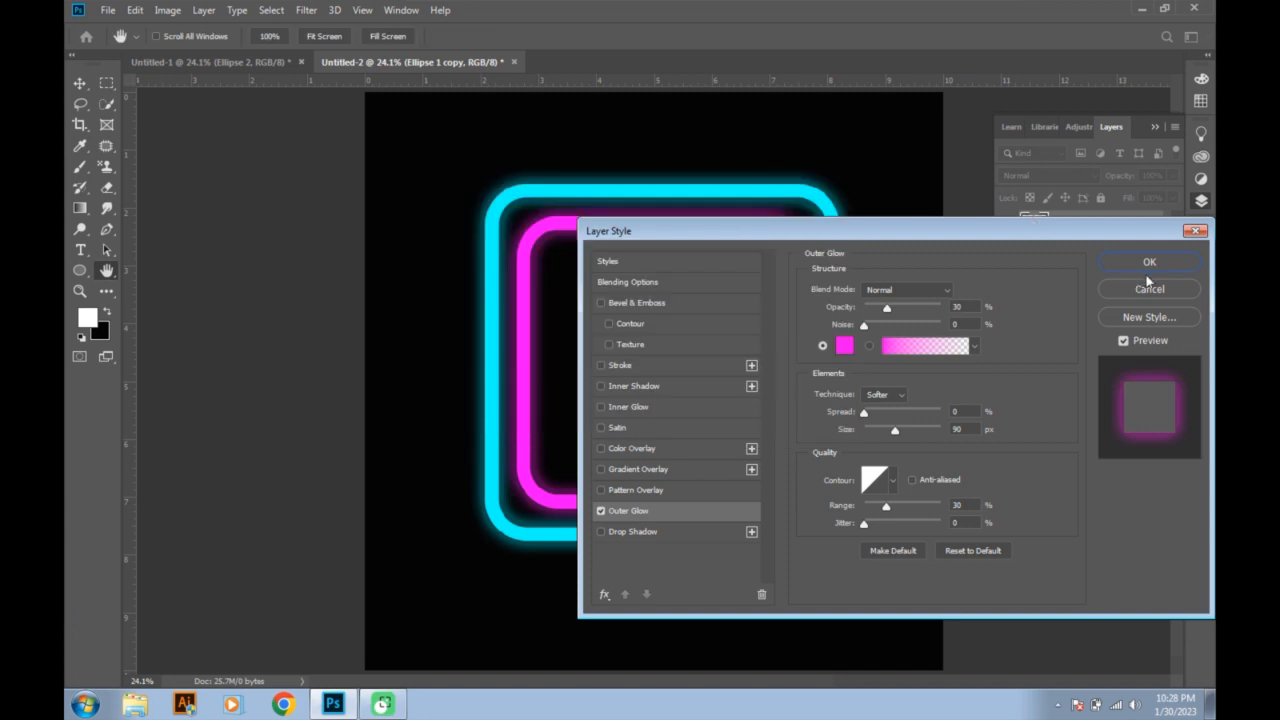
left_click(1149, 263)
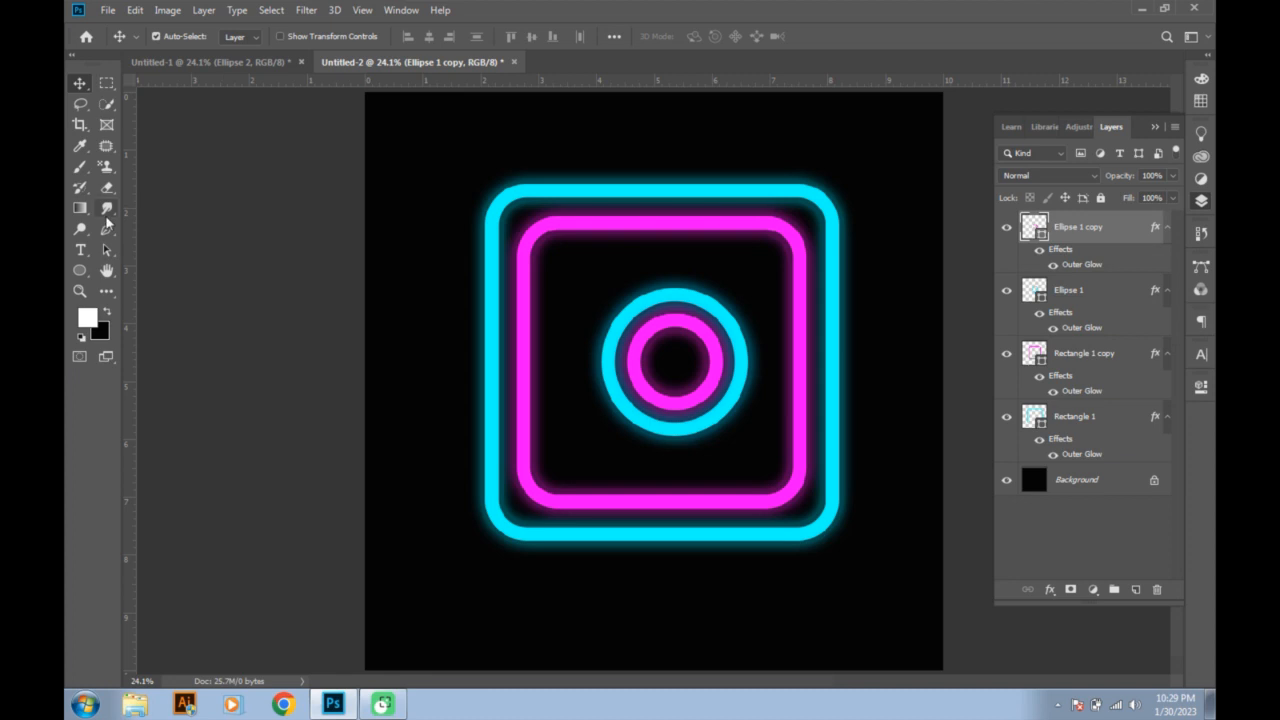
- Draw a small circle about 192 px wide inside the magenta rectangle's upper-right corner and give it a red stroke
left_click(80, 272)
left_click_drag(739, 258, 773, 292)
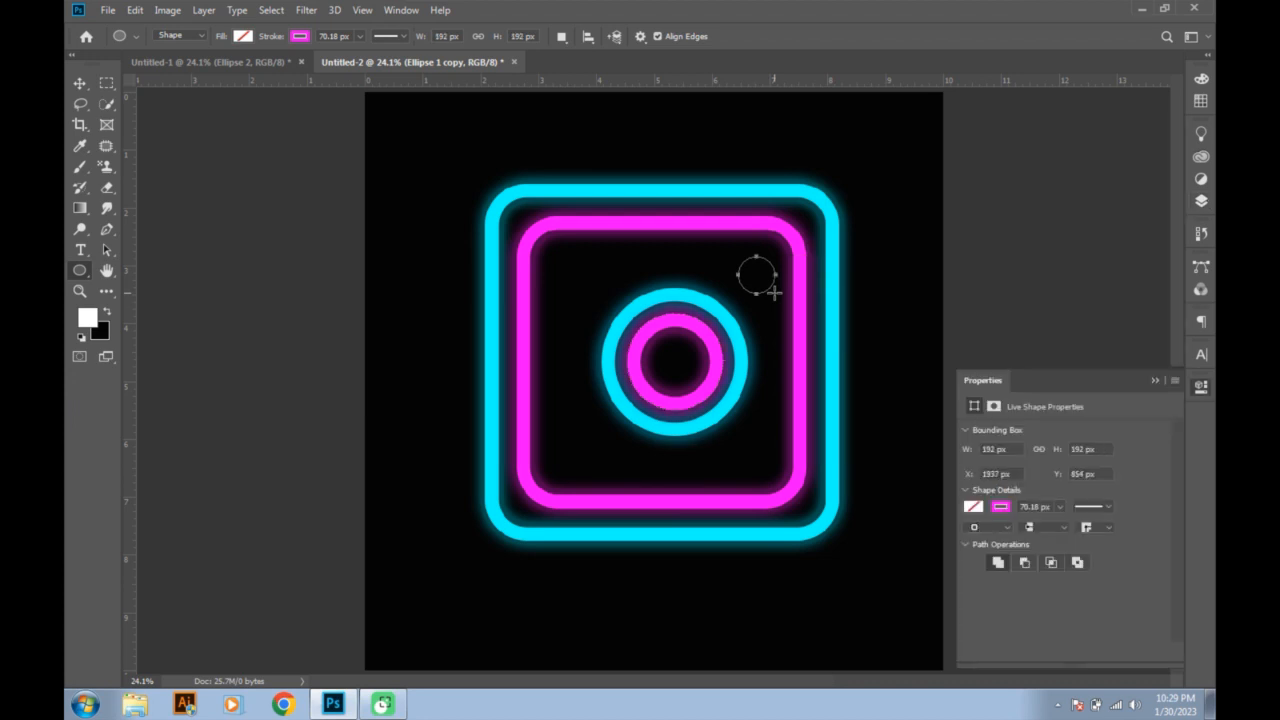
left_click(1003, 507)
left_click(1007, 516)
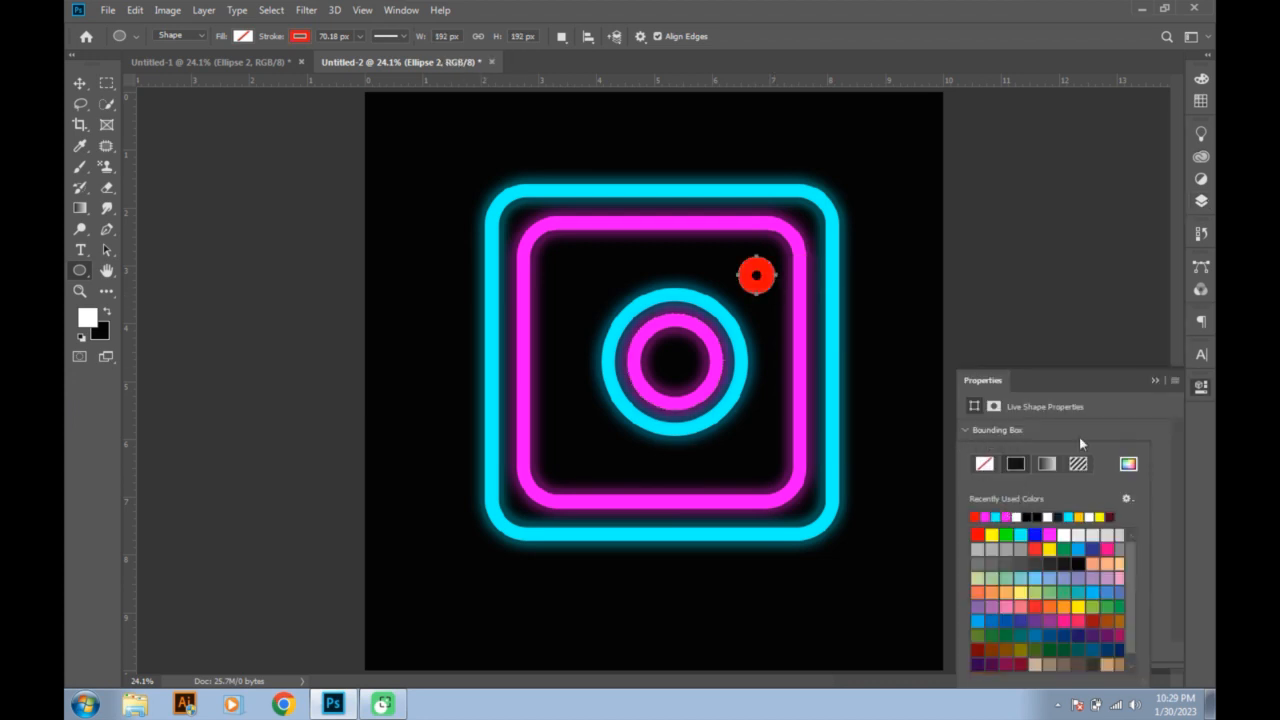
left_click(1079, 441)
- Reduce the small red circle's stroke width to about 34.7 px
left_click(1060, 507)
left_click_drag(1061, 527, 1052, 530)
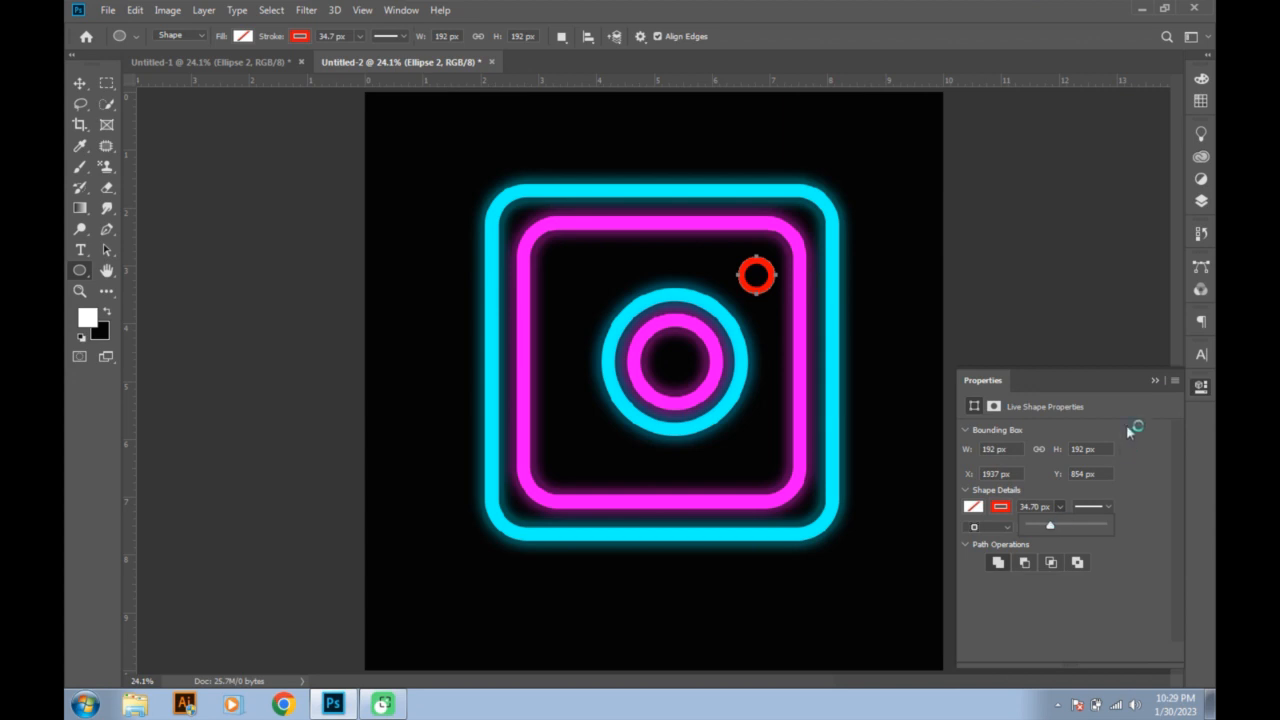
left_click(1157, 380)
- Add an Outer Glow in ff0000 to the small red circle and move the circle slightly upward
left_click(1203, 201)
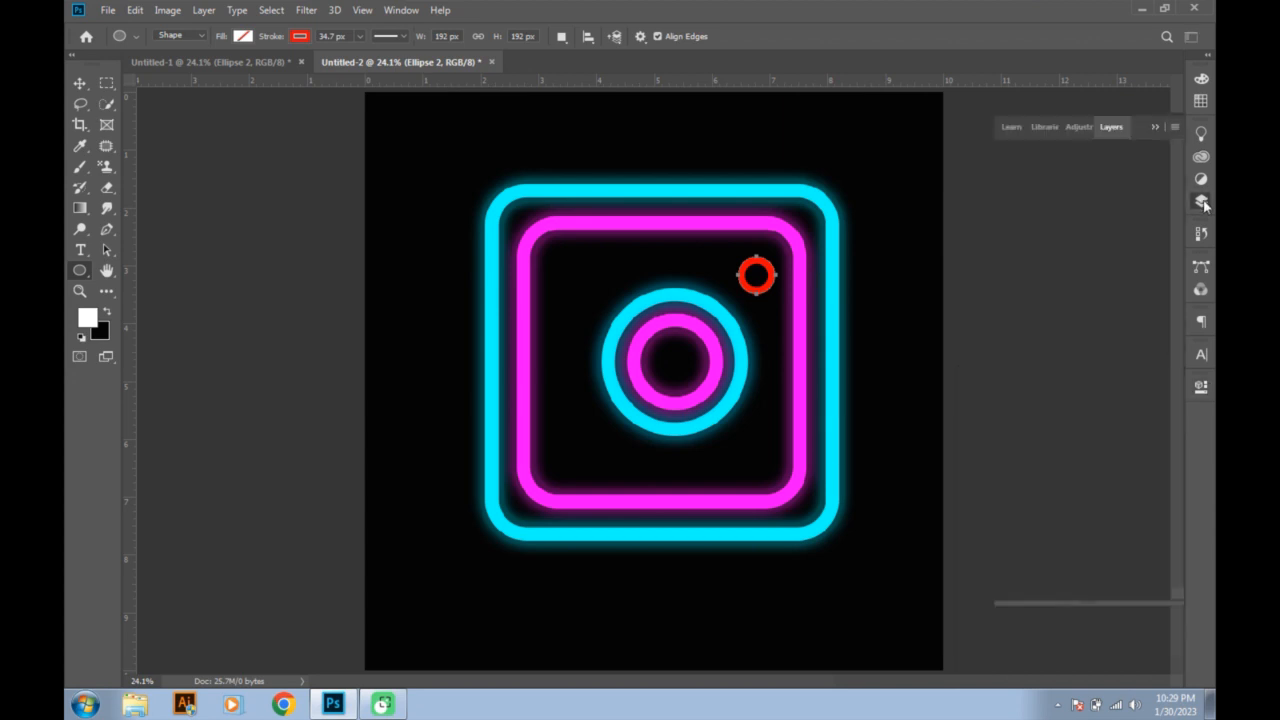
left_click(1050, 592)
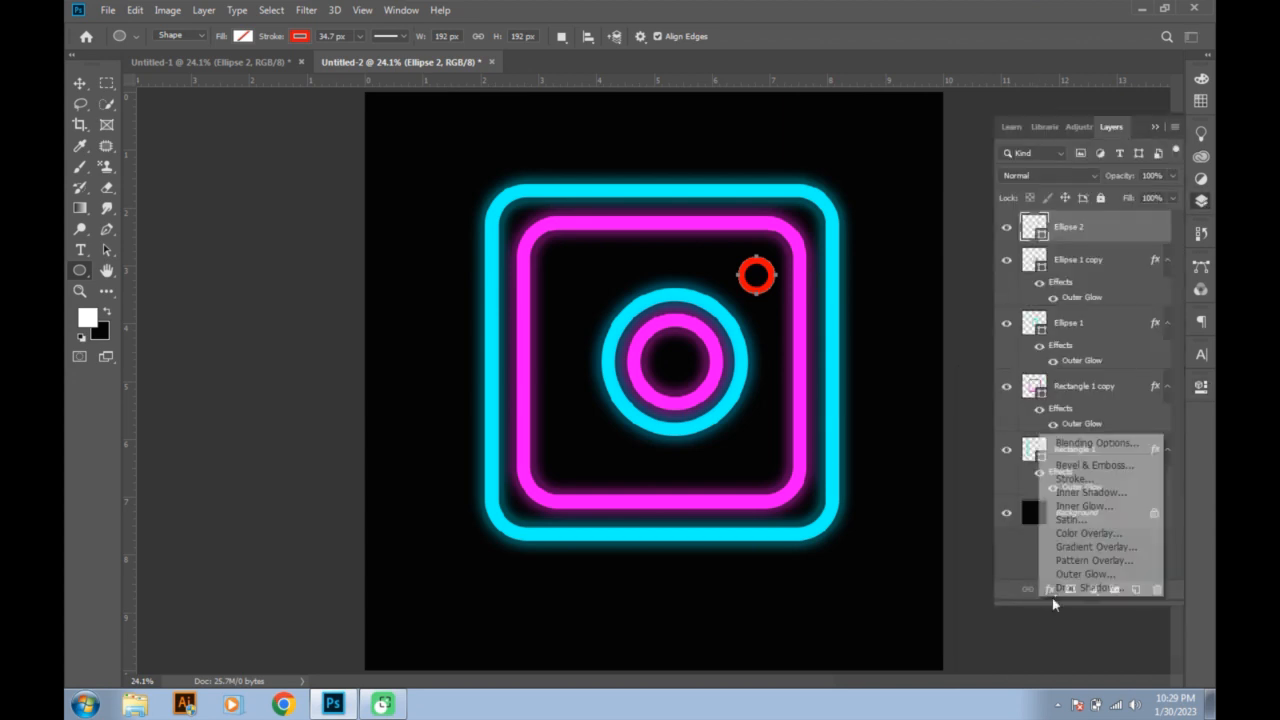
left_click(1082, 443)
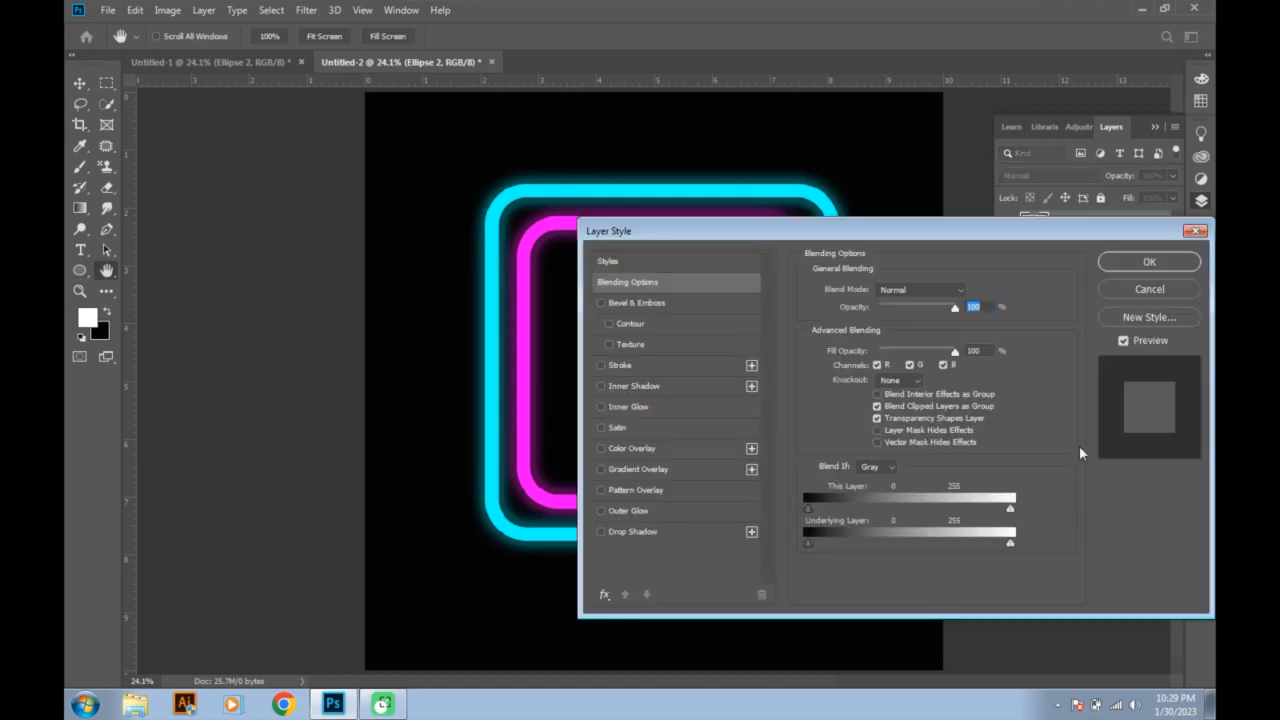
left_click(706, 511)
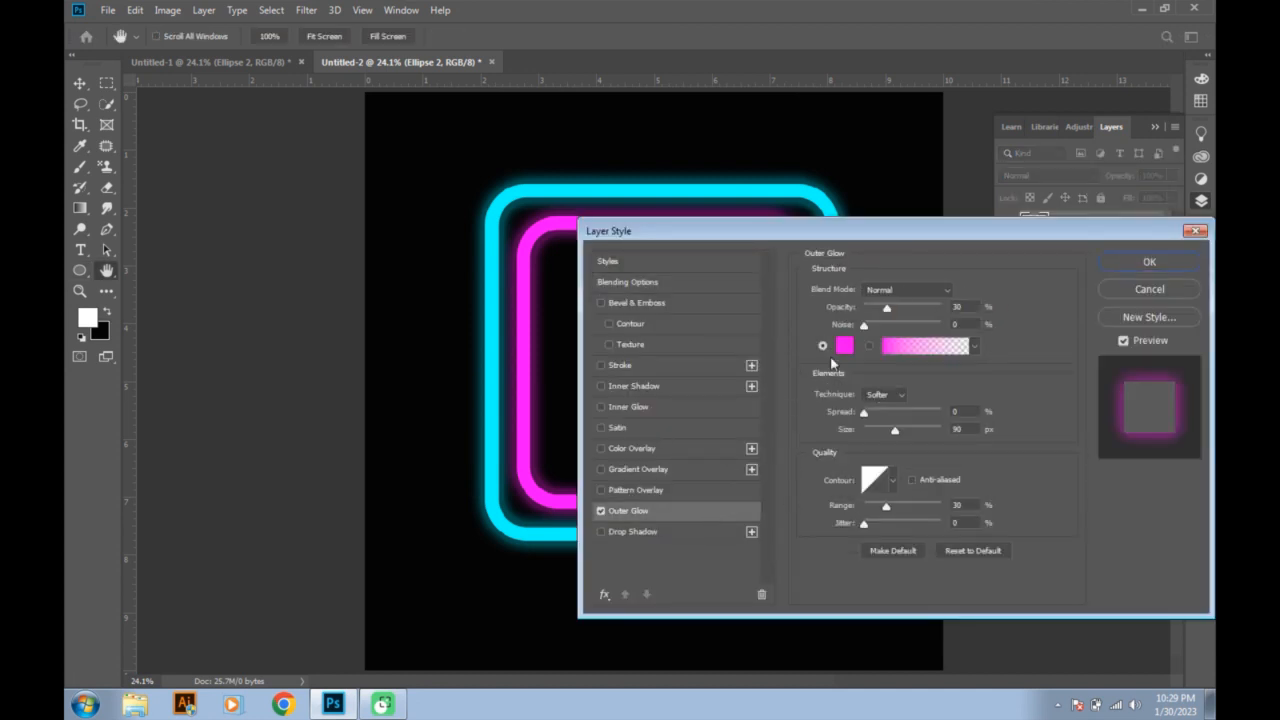
left_click(845, 346)
left_click_drag(657, 201, 657, 170)
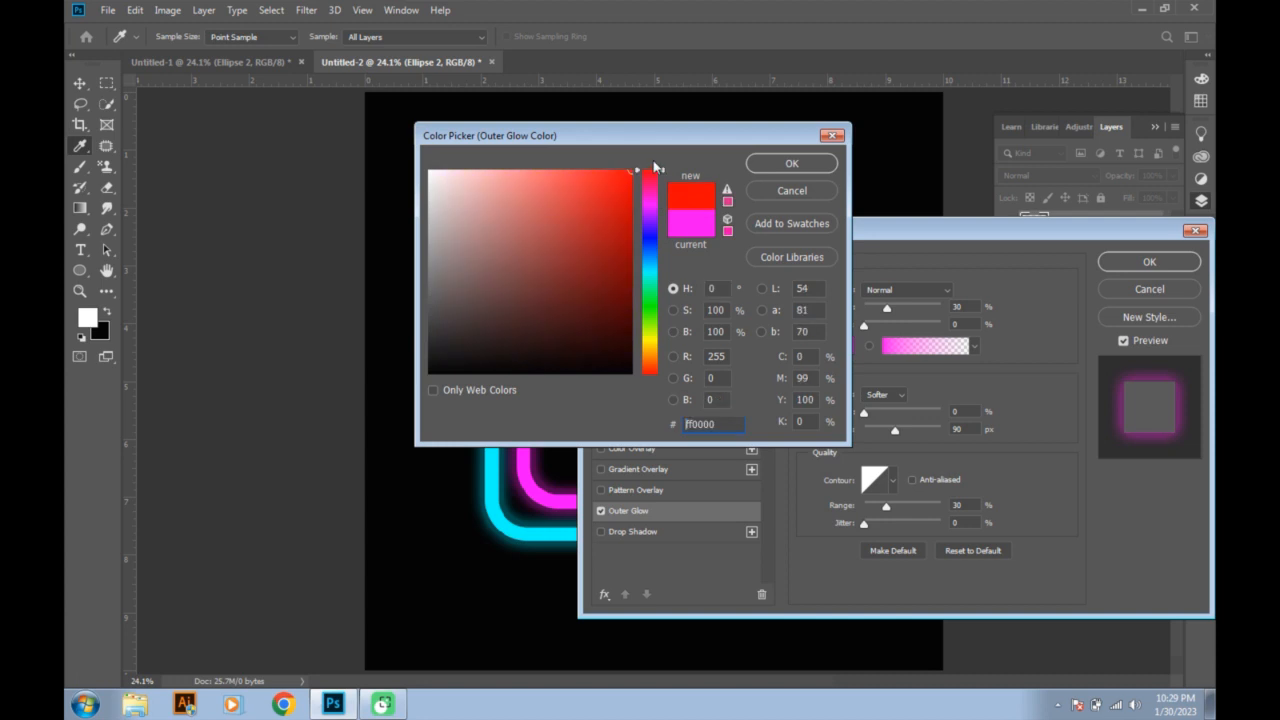
left_click(755, 166)
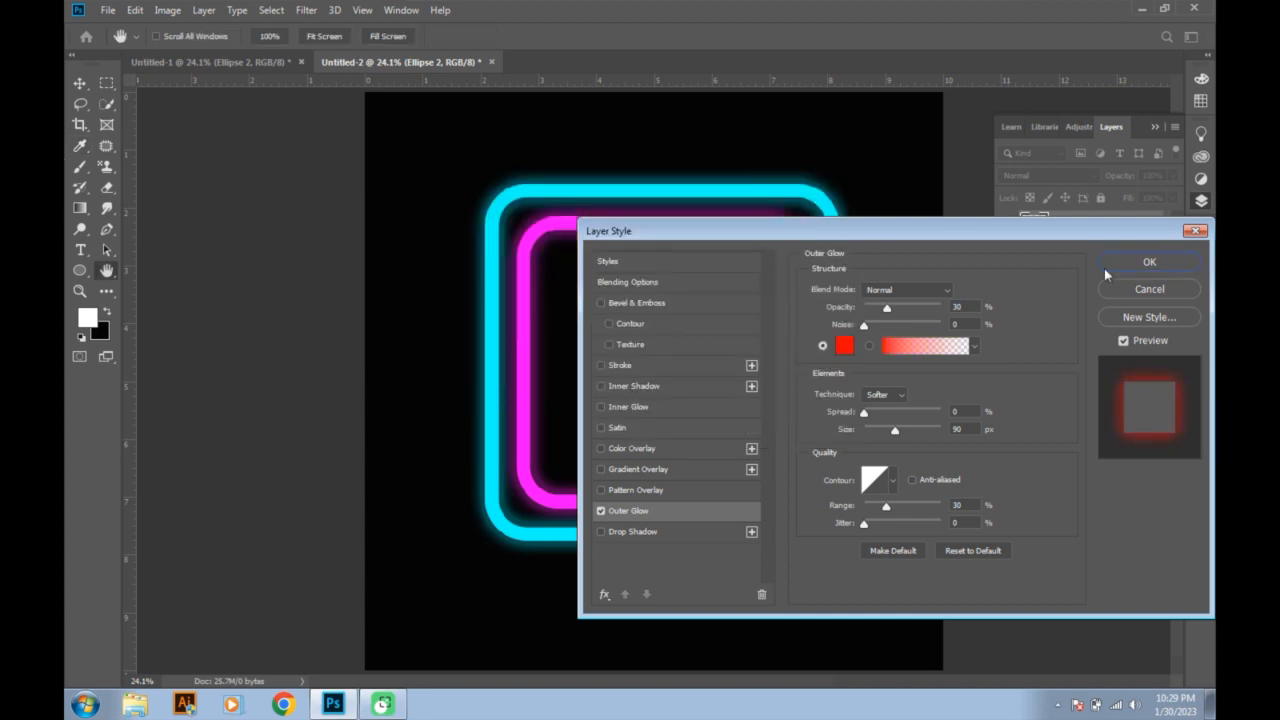
left_click(1149, 262)
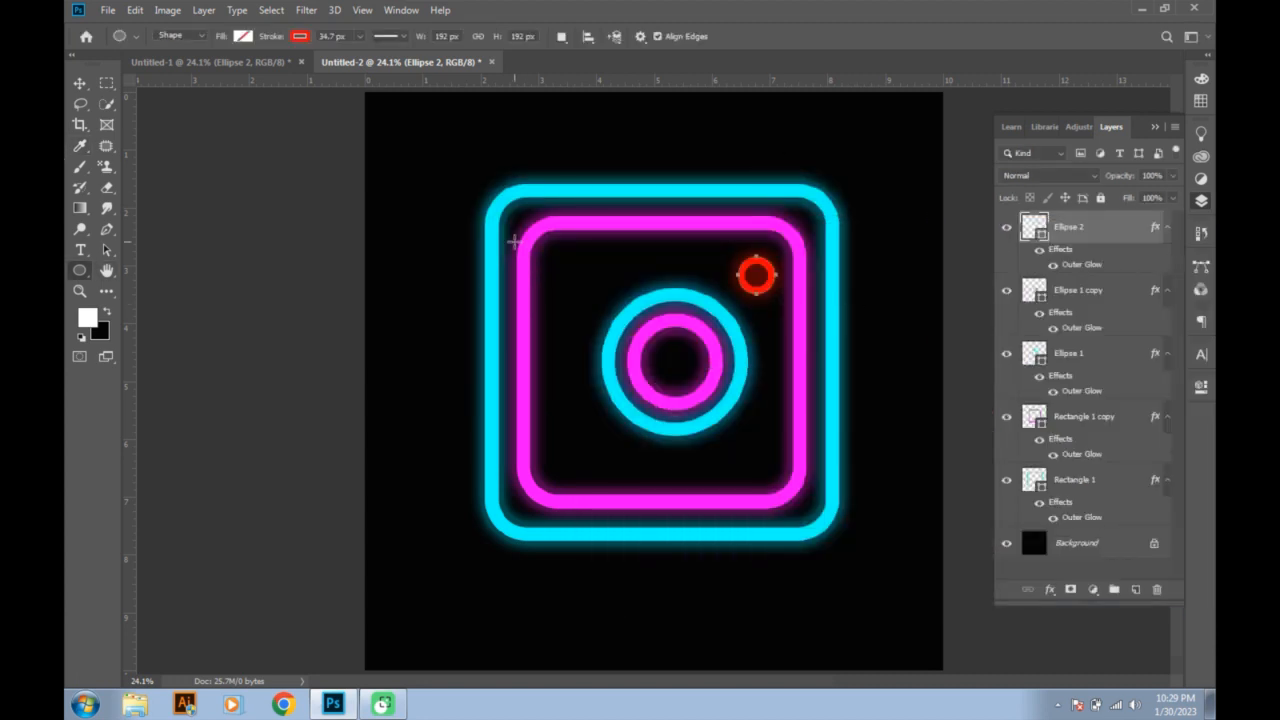
left_click(79, 83)
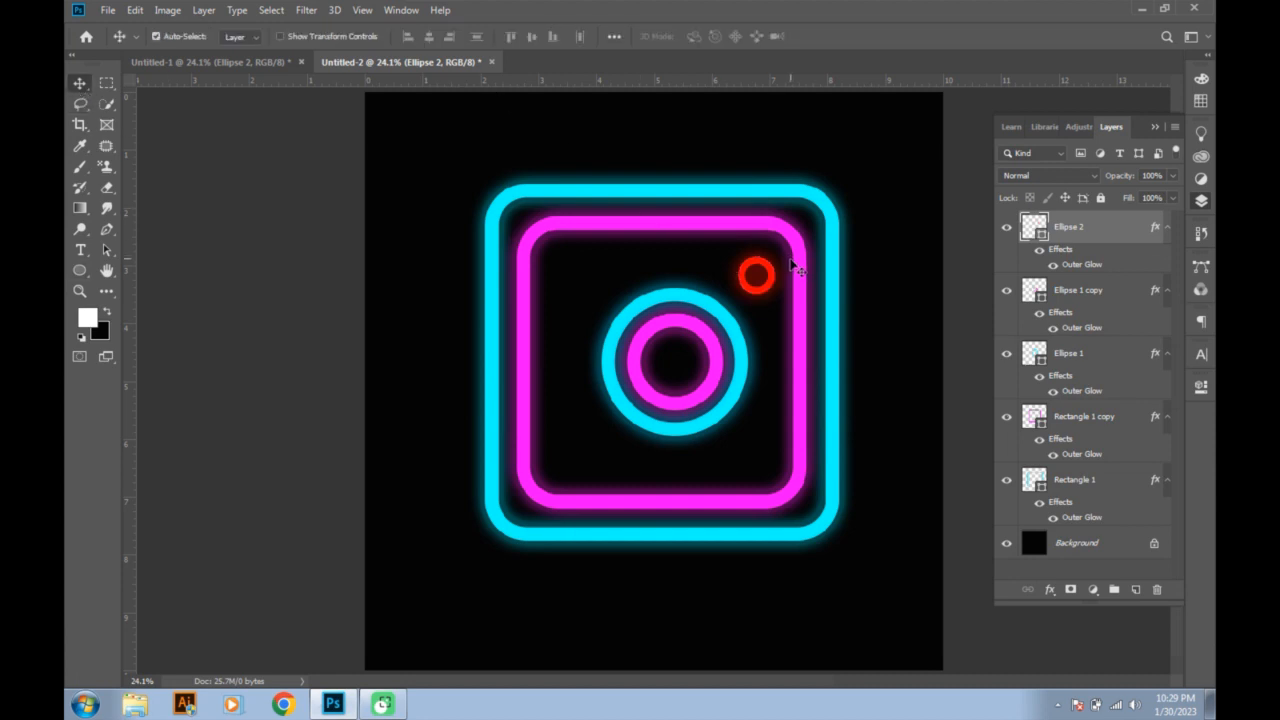
left_click_drag(768, 289, 768, 283)
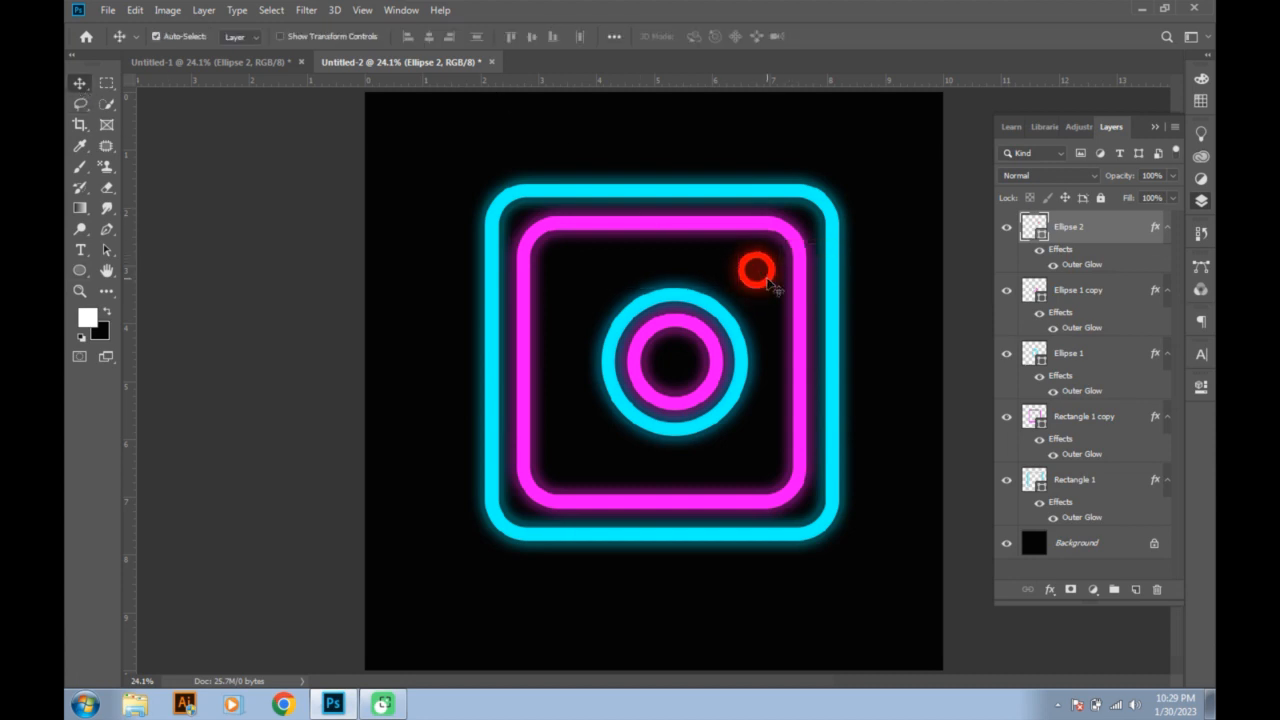
- Select both concentric circles and shift them slightly left to center them inside the rounded squares, then deselect them
left_click(737, 337)
left_click(715, 362, "shift")
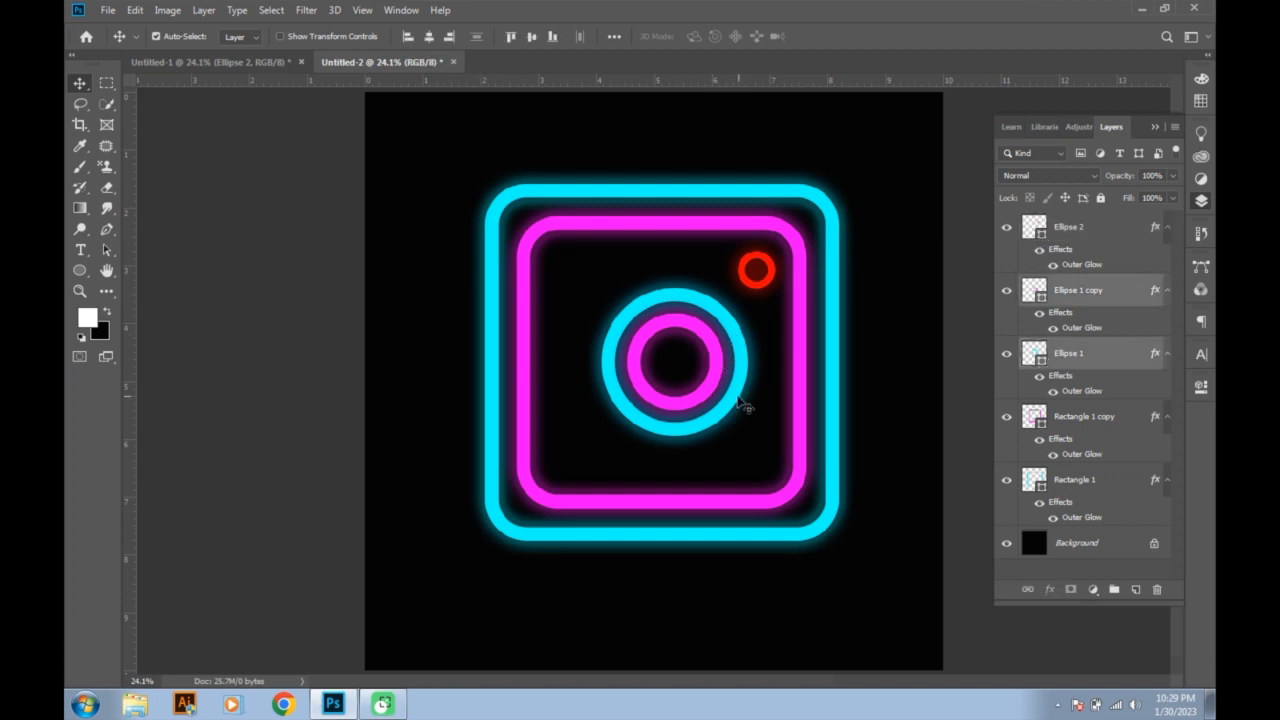
left_click_drag(737, 400, 732, 402)
left_click(878, 337)
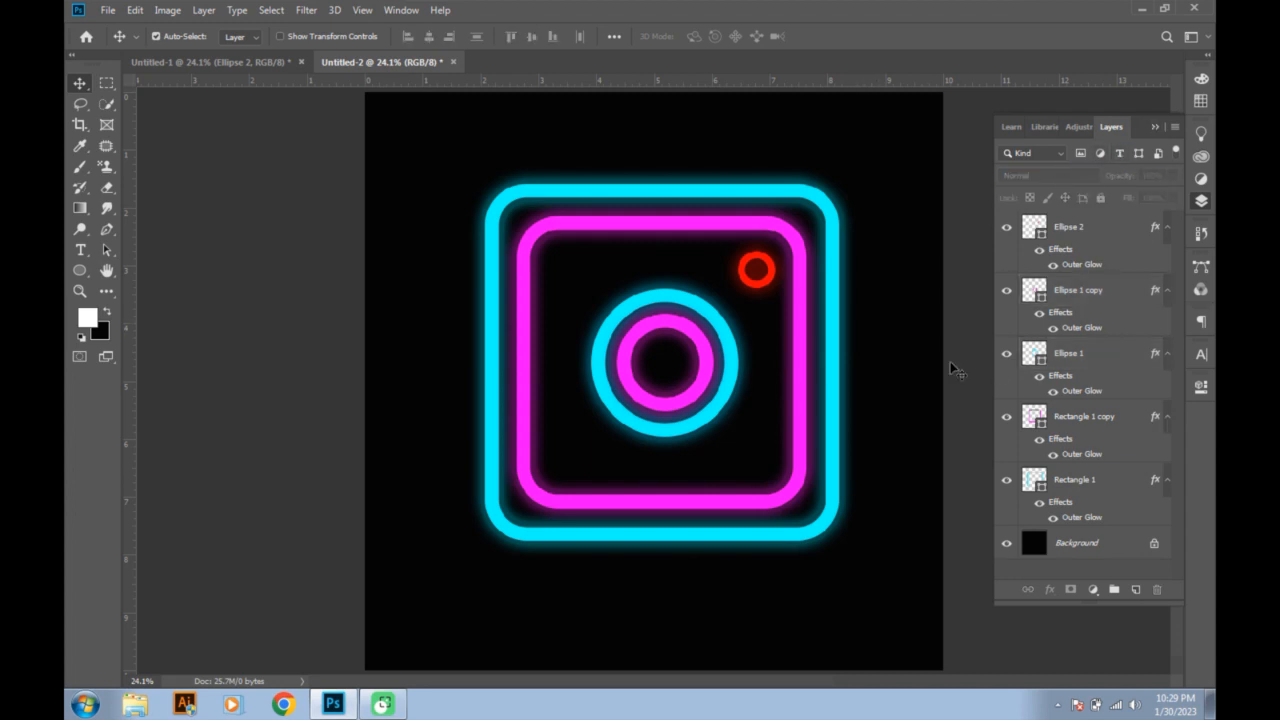
- Open the Timeline and create a frame animation whose first frame has the outer cyan square's Outer Glow hidden
left_click(401, 10)
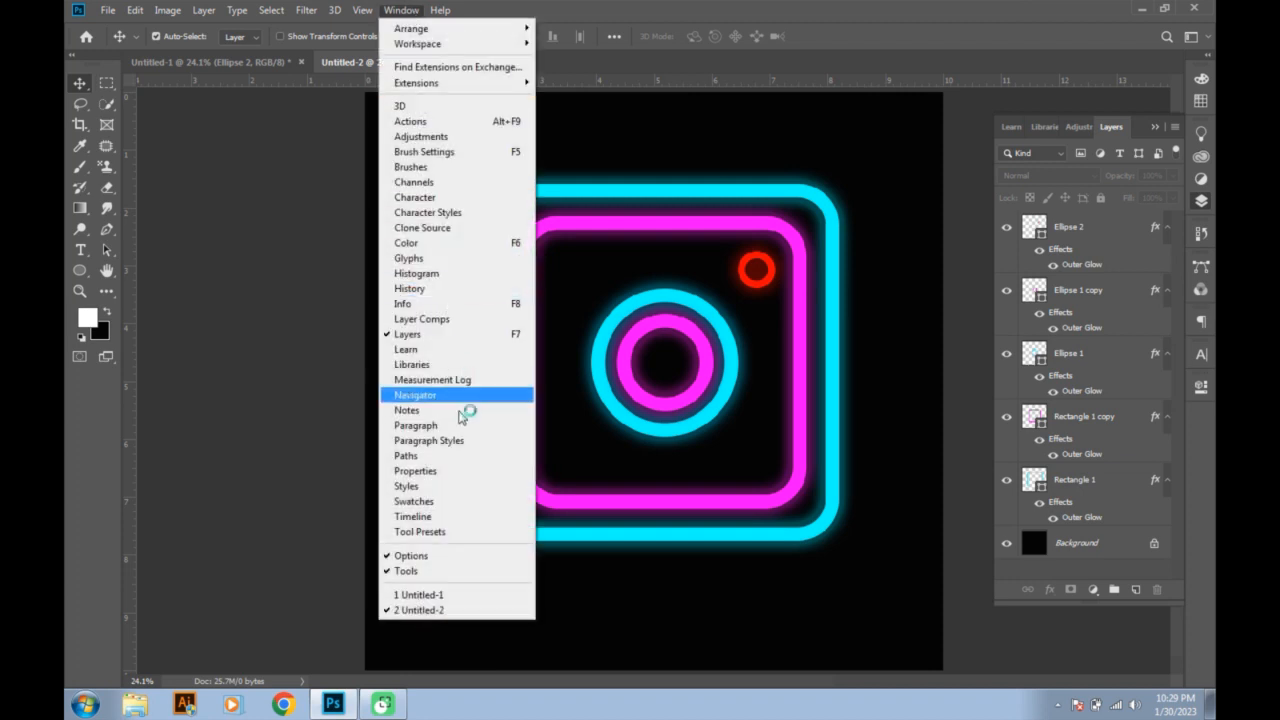
left_click(443, 516)
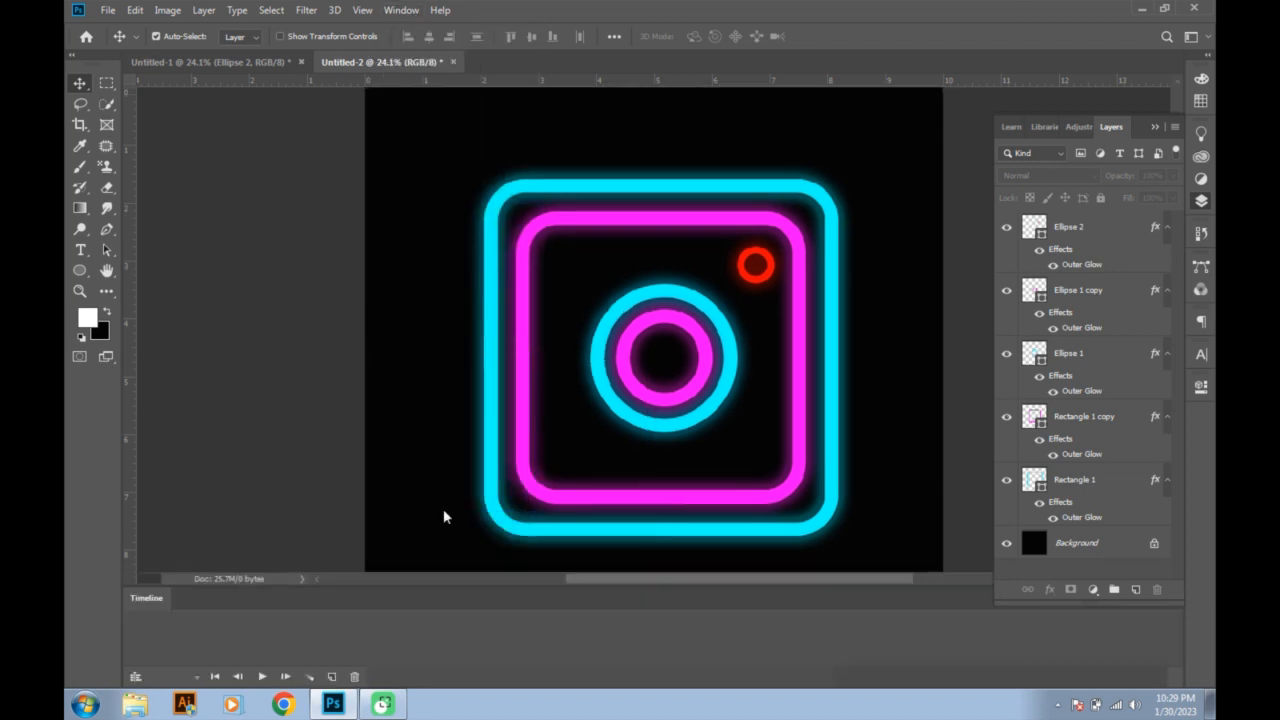
left_click(1086, 481)
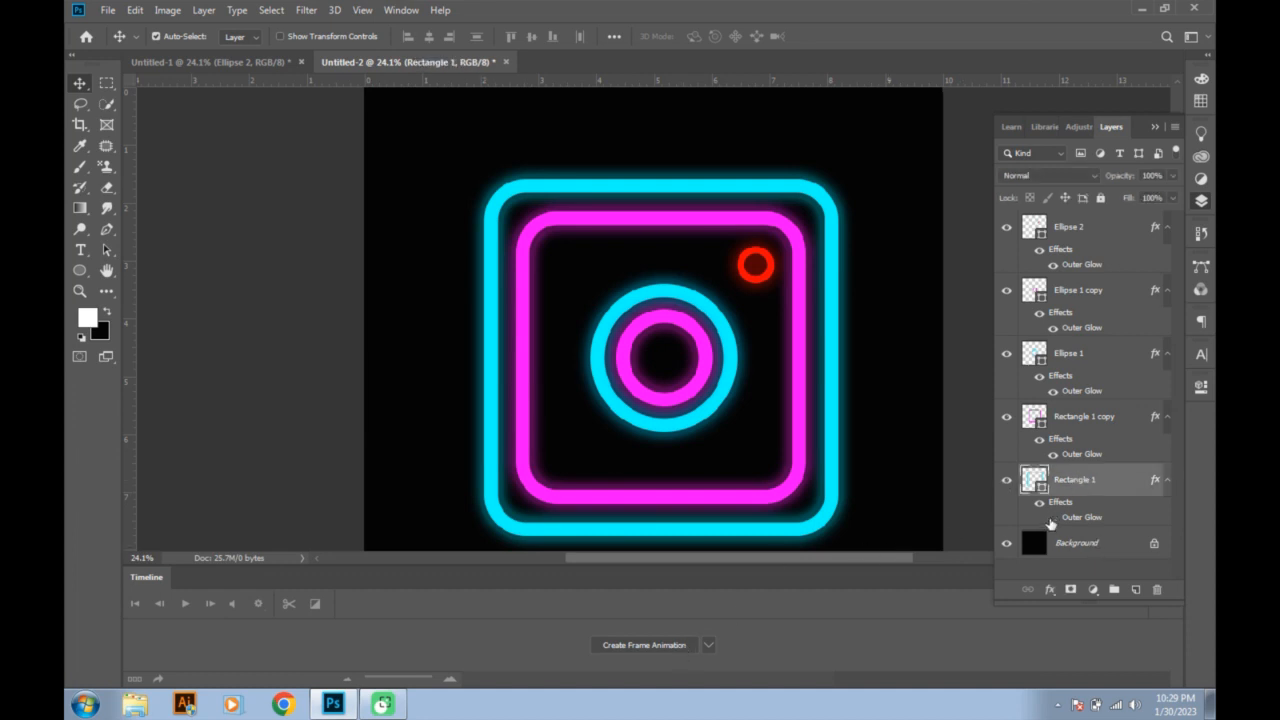
left_click(1052, 519)
left_click(666, 650)
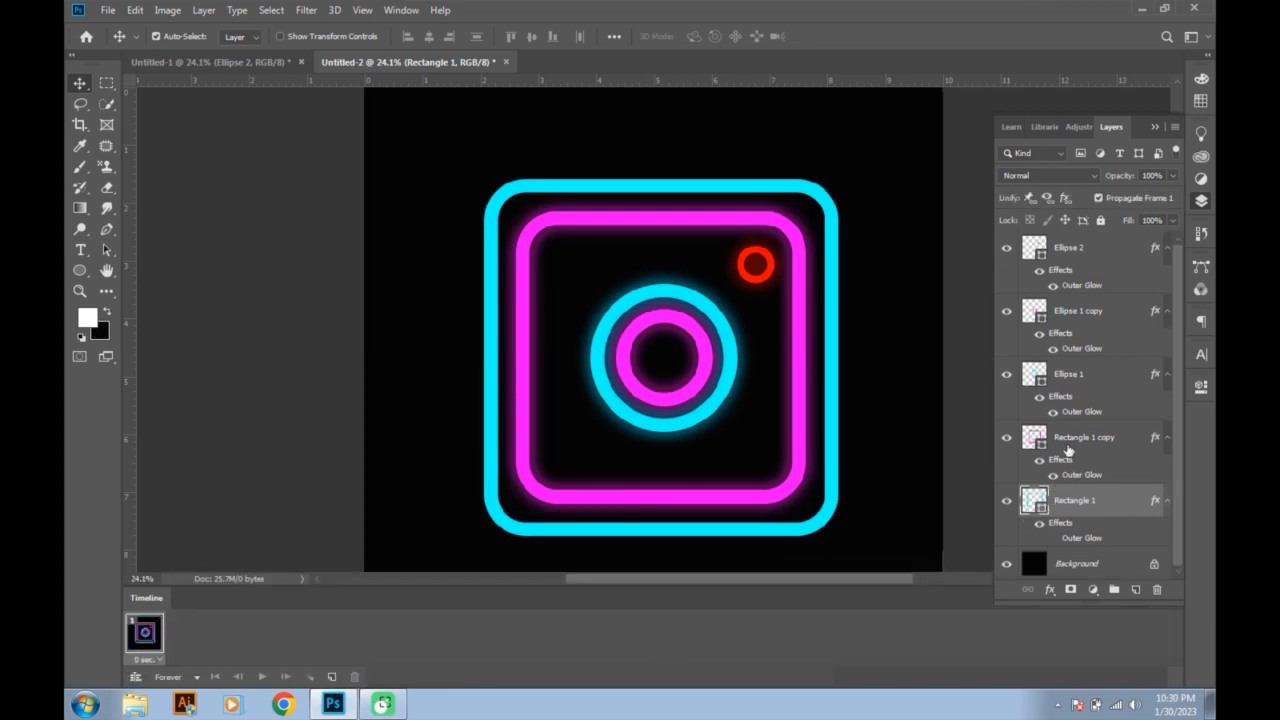
- Add frames 2 and 3, hiding the magenta square's Outer Glow in frame 2 and the cyan circle's in frame 3
left_click(1068, 448)
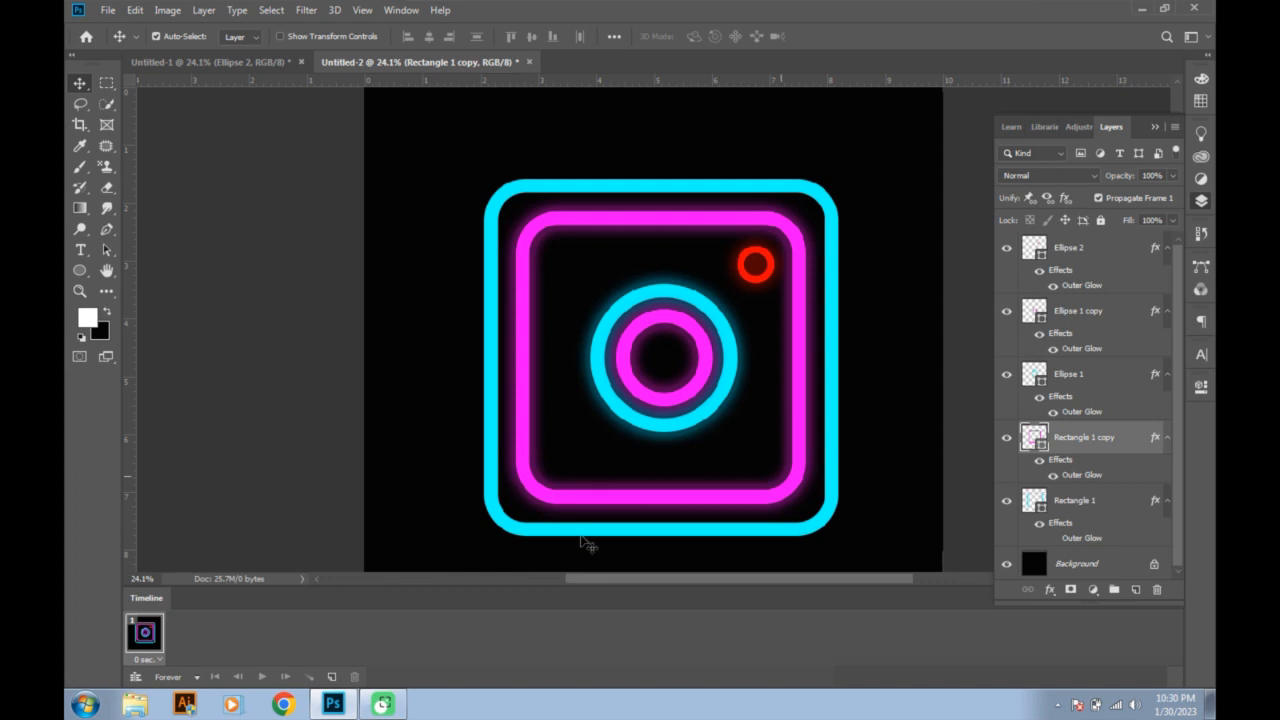
left_click(333, 677)
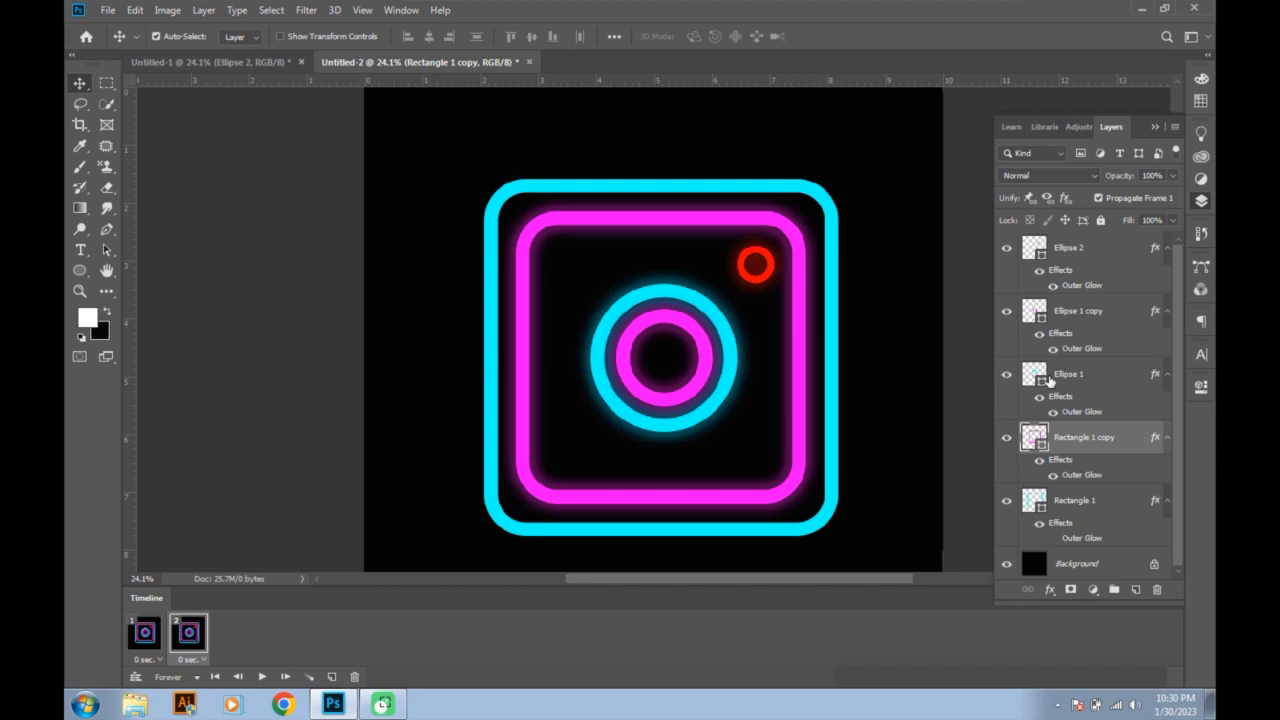
left_click(1048, 380)
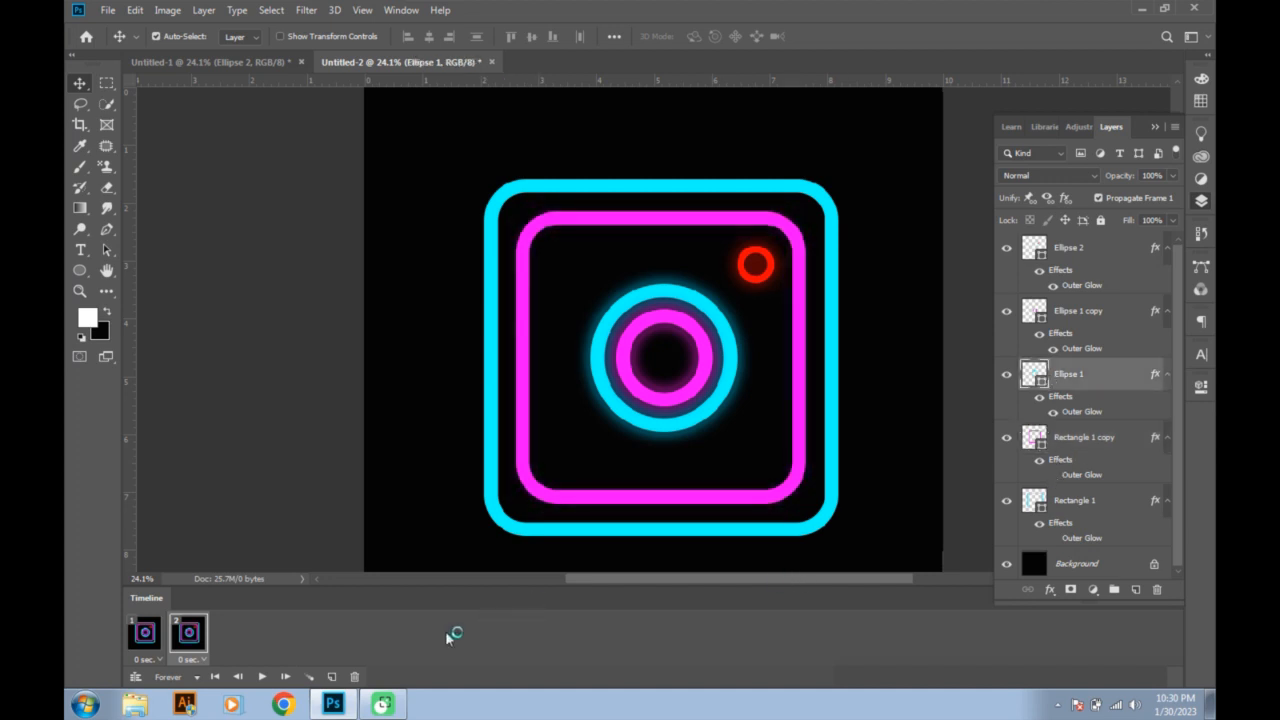
left_click(333, 677)
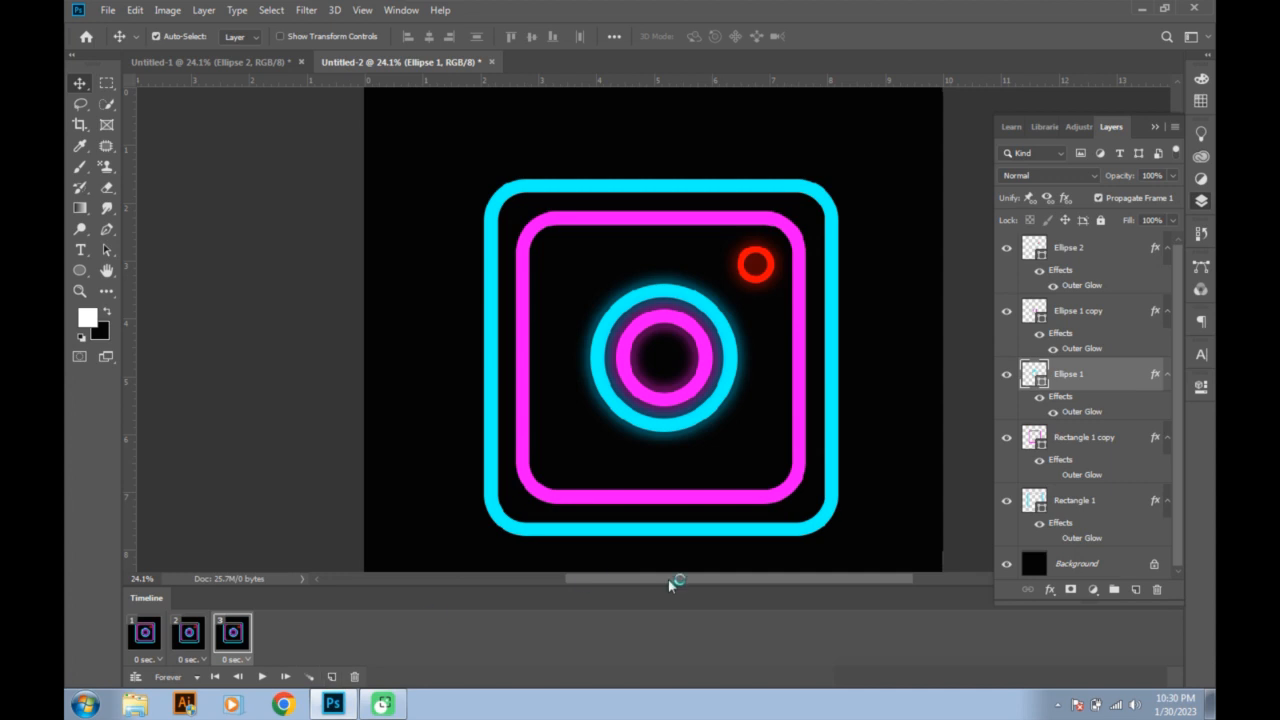
left_click(1064, 328)
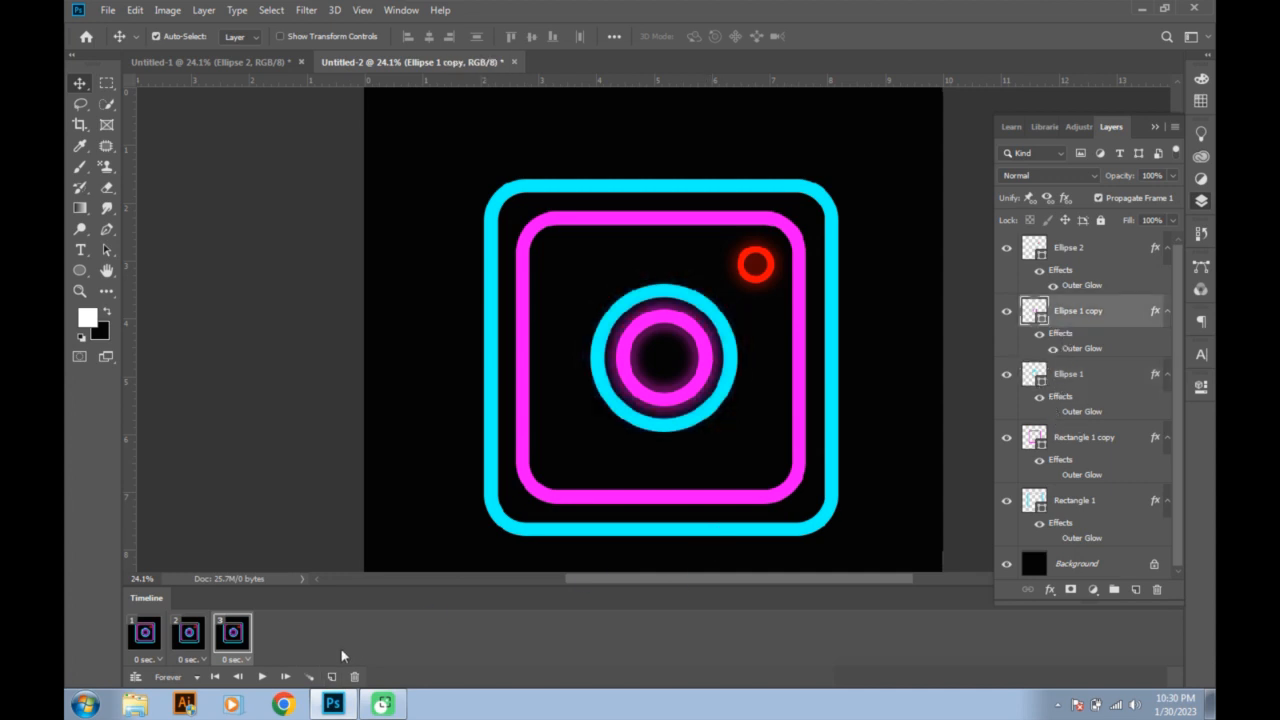
- Add a fourth frame with the inner magenta circle's Outer Glow hidden, and duplicate it as a fifth frame
left_click(333, 677)
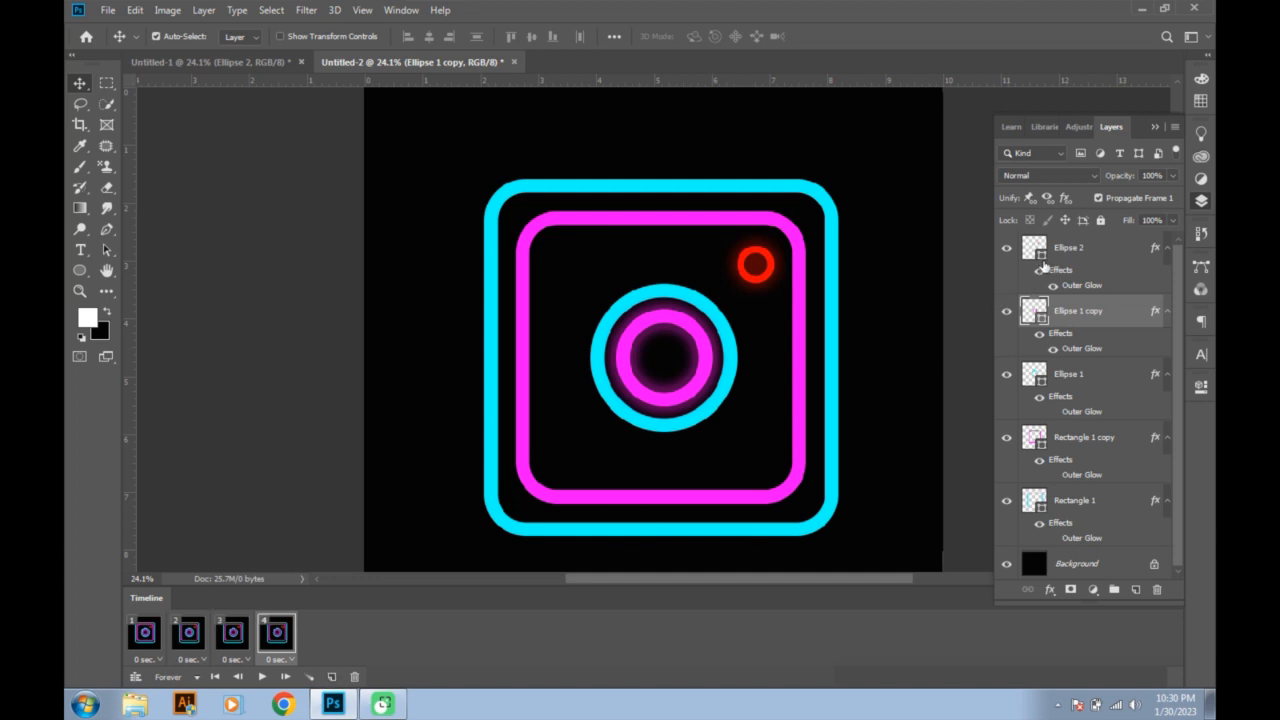
left_click(1044, 265)
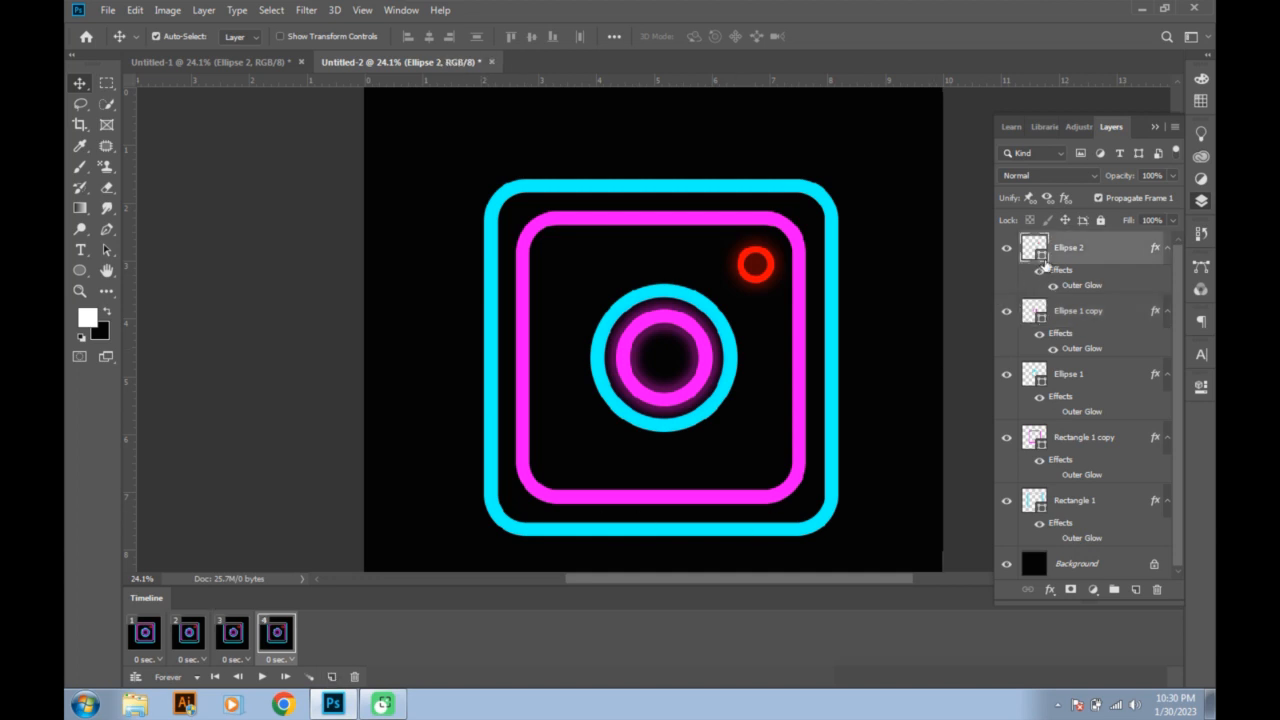
left_click(1053, 349)
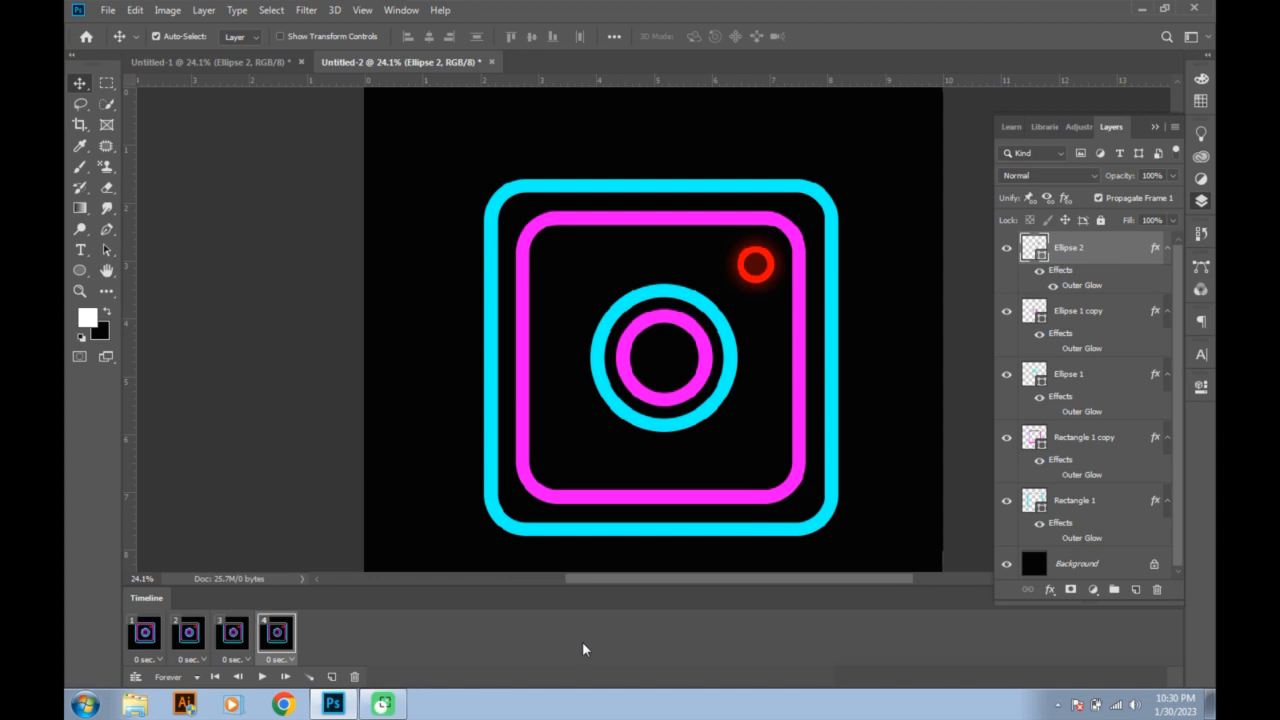
left_click(333, 677)
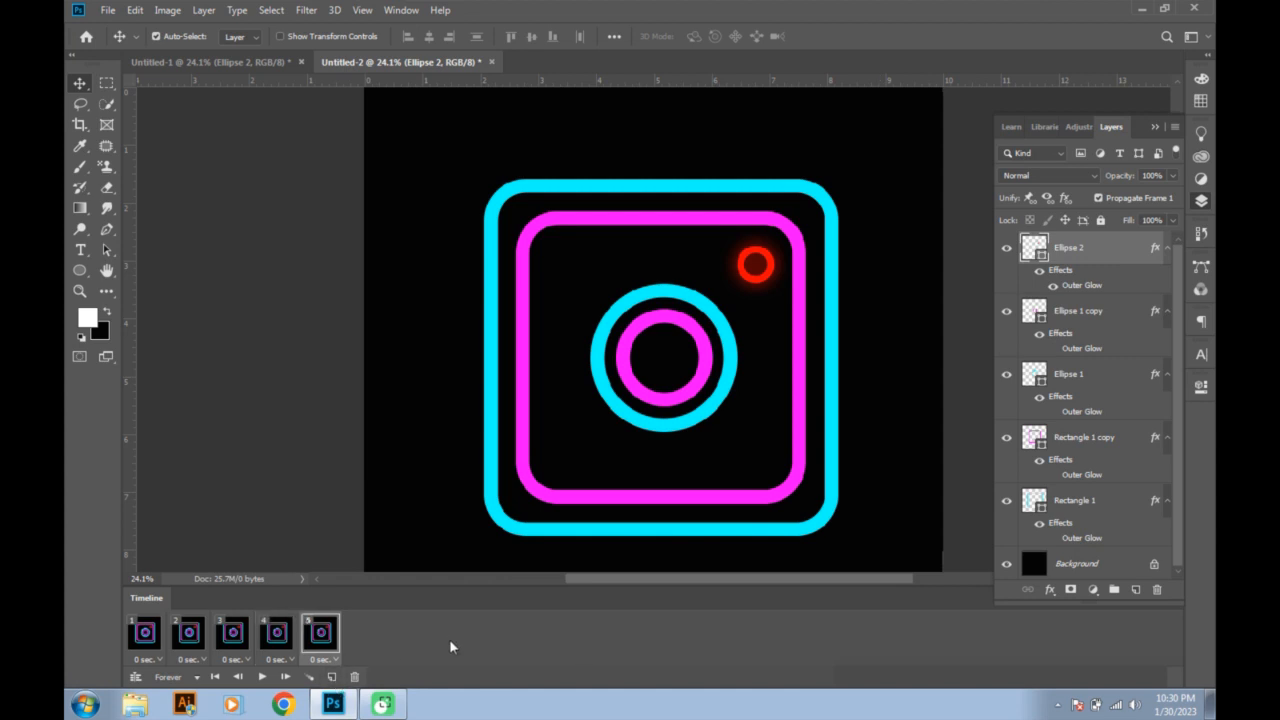
- Collapse the Layers panel and preview the five-frame animation, stopping the playback
left_click(1156, 127)
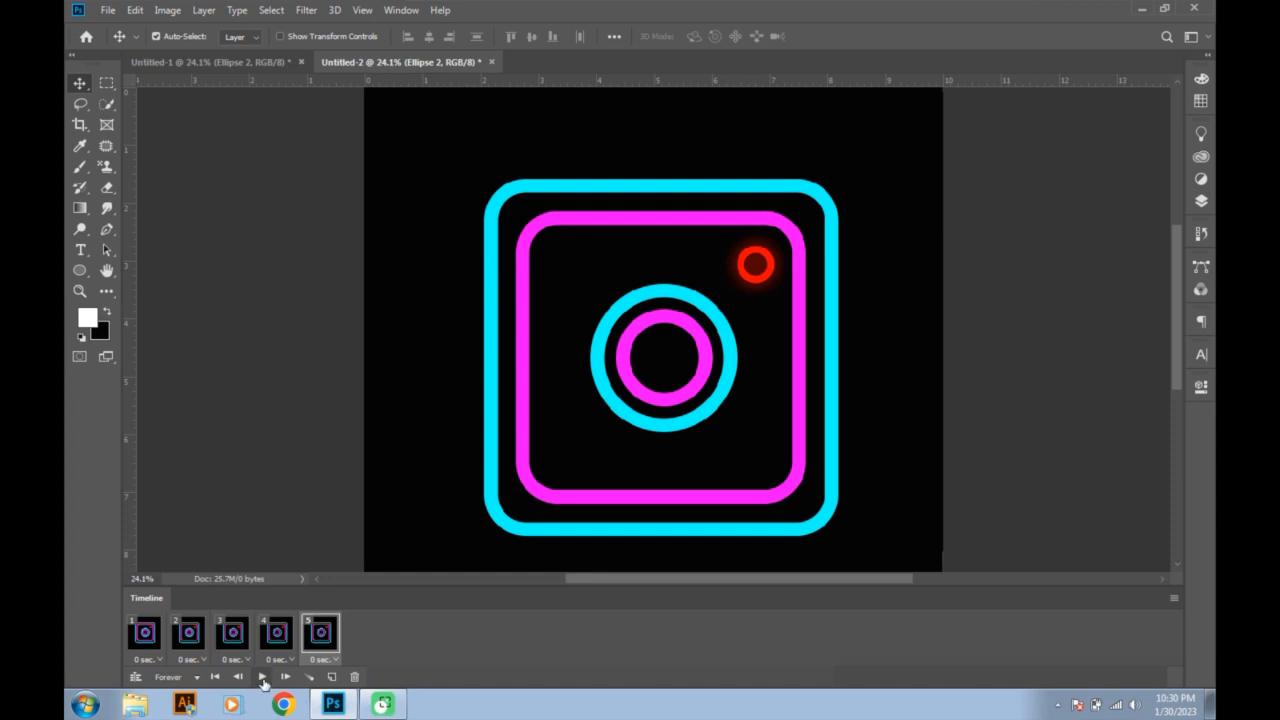
left_click(262, 677)
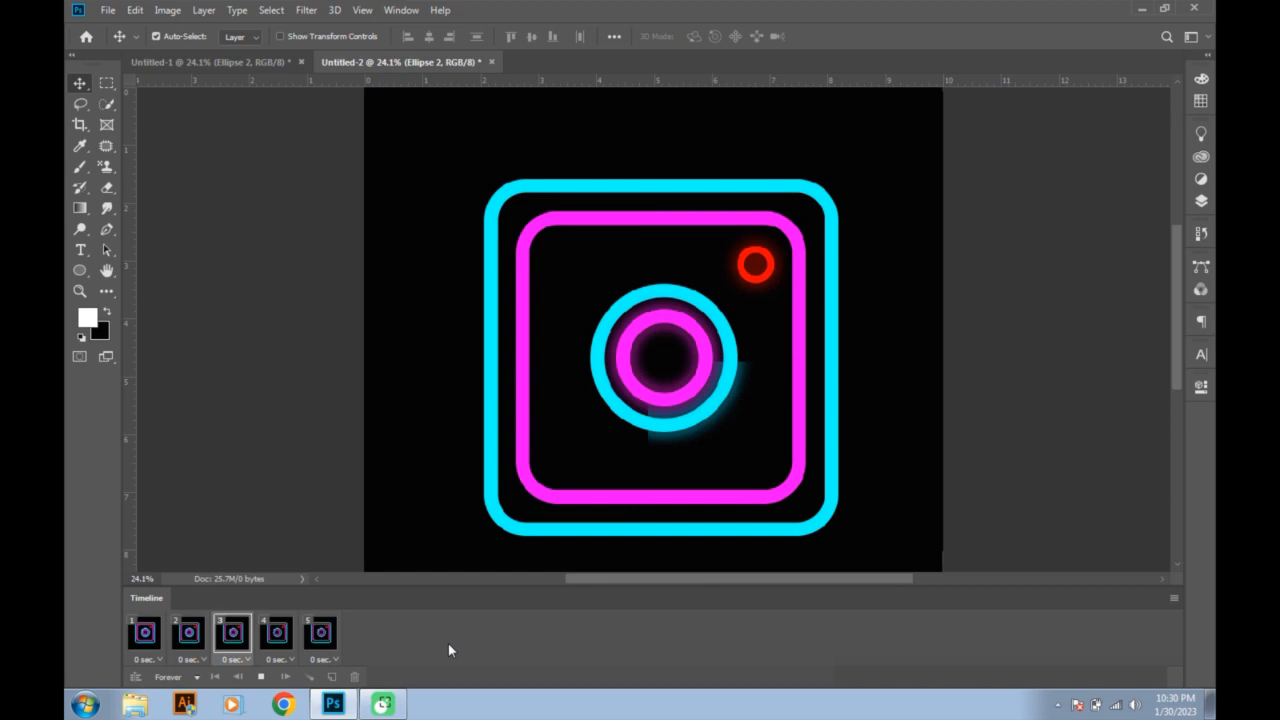
left_click(262, 678)
- Set the delay of all five animation frames to 1.0 second and play the animation
left_click(153, 645)
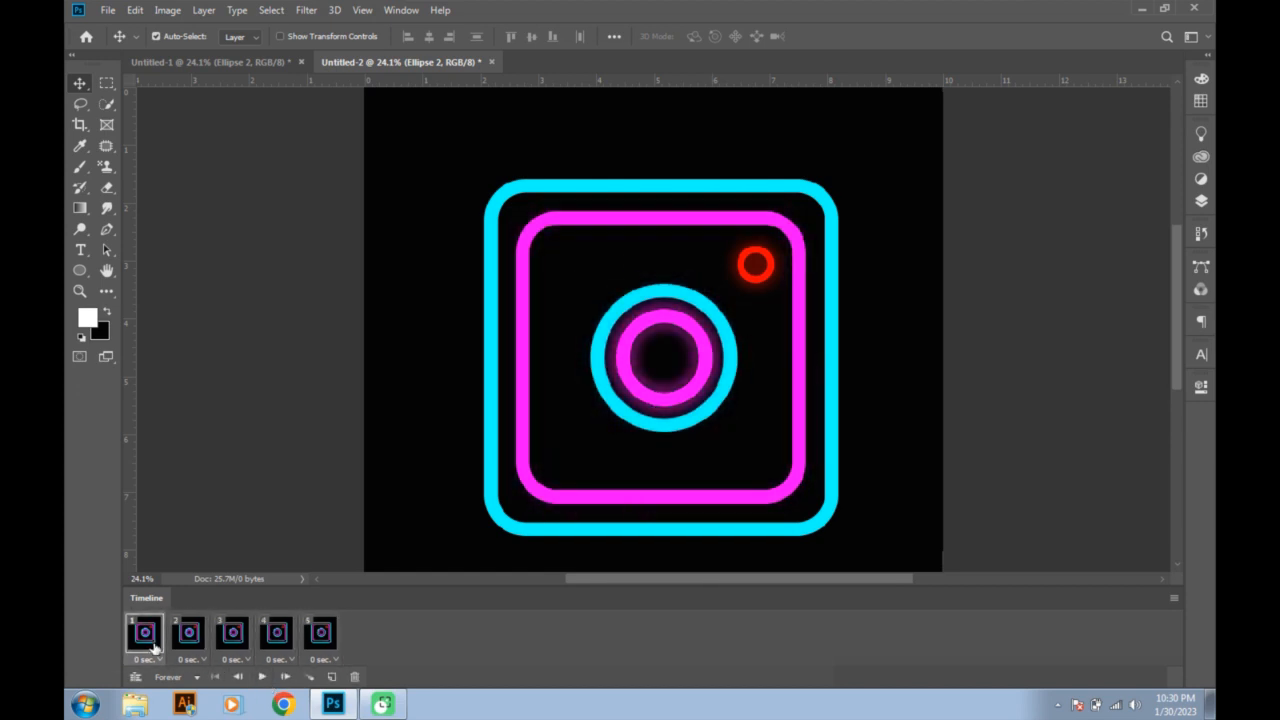
left_click(322, 636, "shift")
left_click(332, 658)
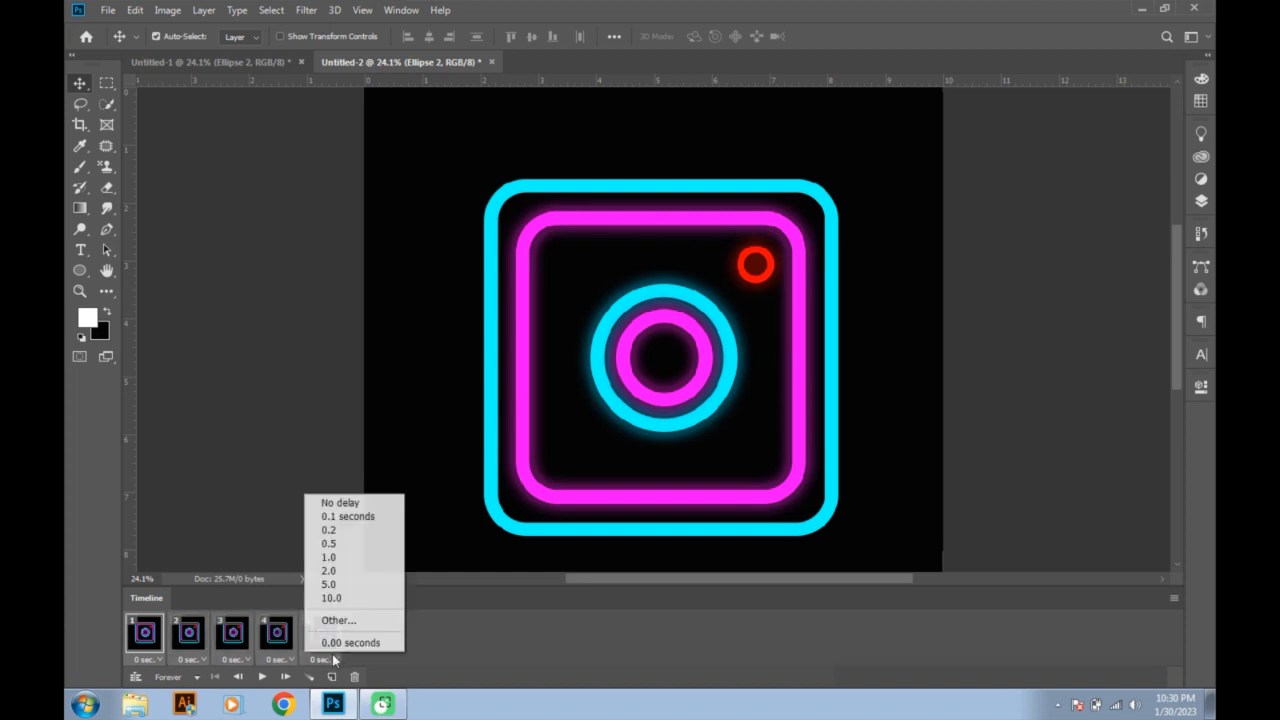
left_click(330, 557)
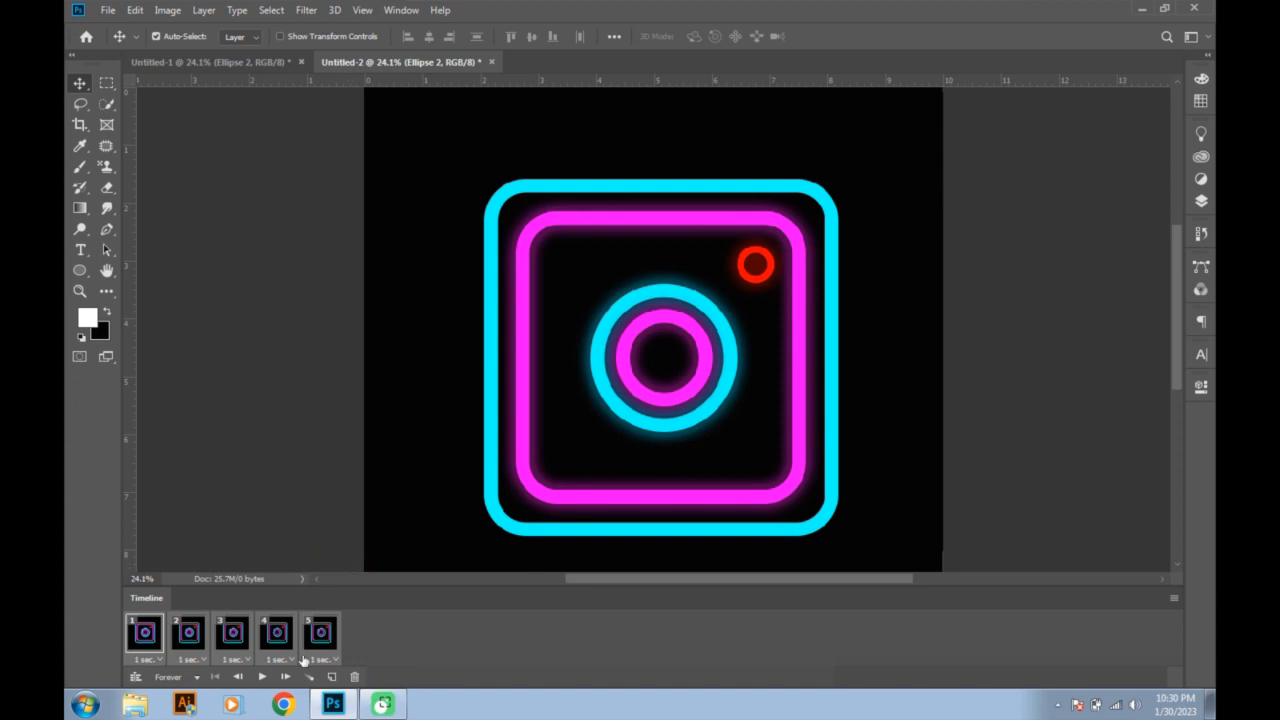
left_click(261, 677)
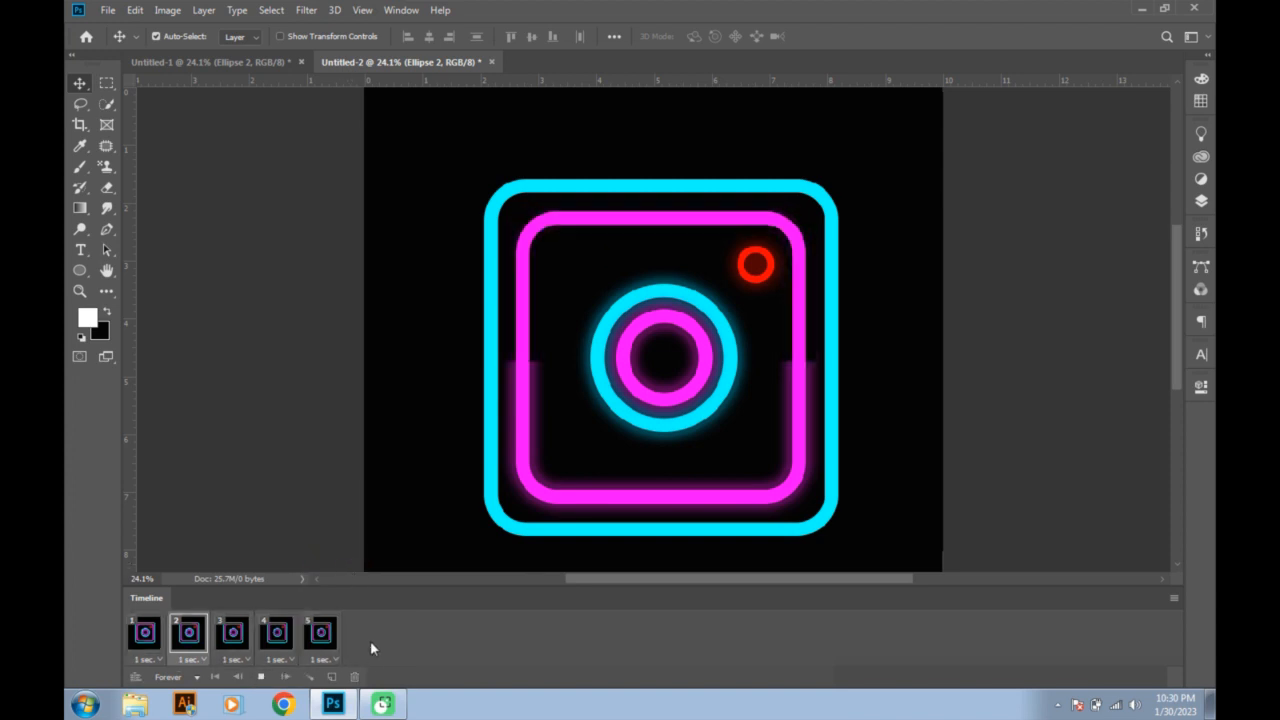